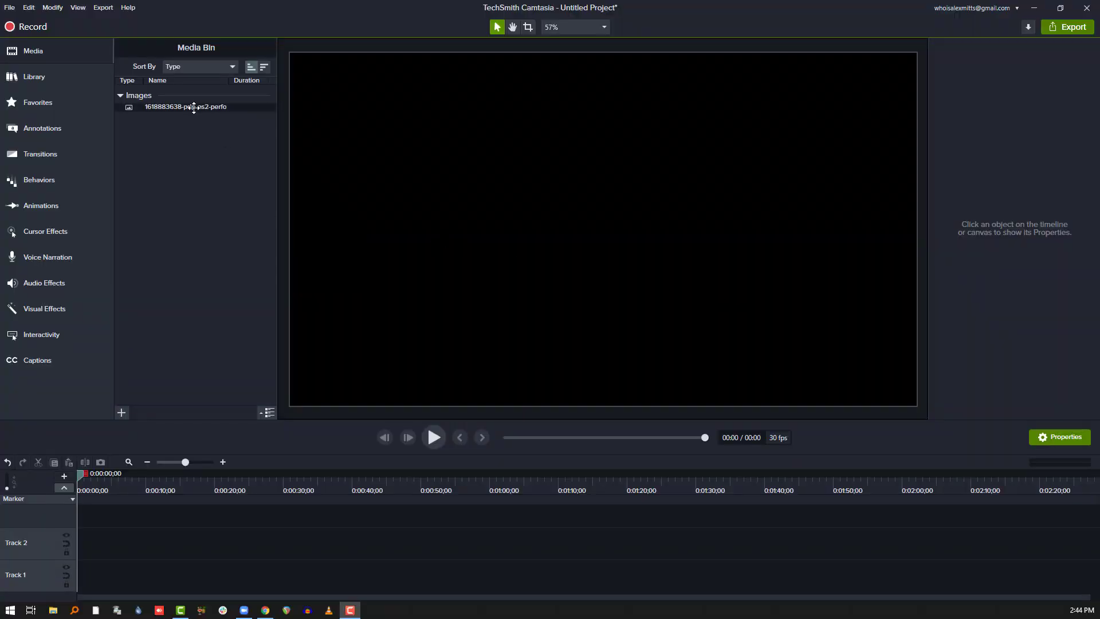
- Place the car image on Track 1 and set the project canvas to 1080p HD (1920x1080)
drag(189, 106, 611, 206)
click(565, 30)
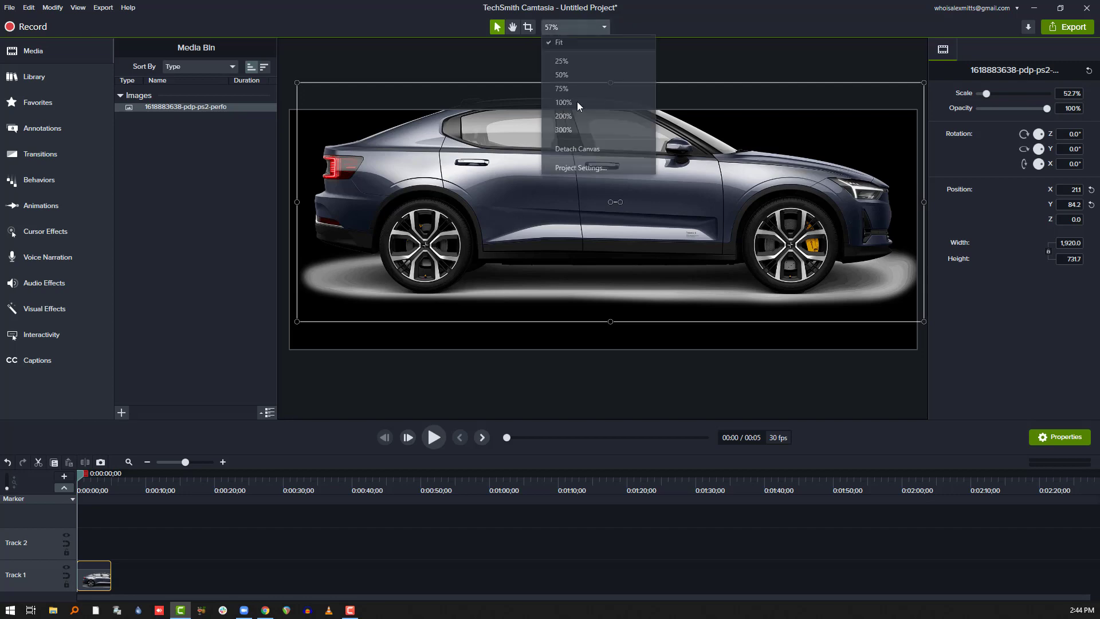
click(578, 171)
click(582, 254)
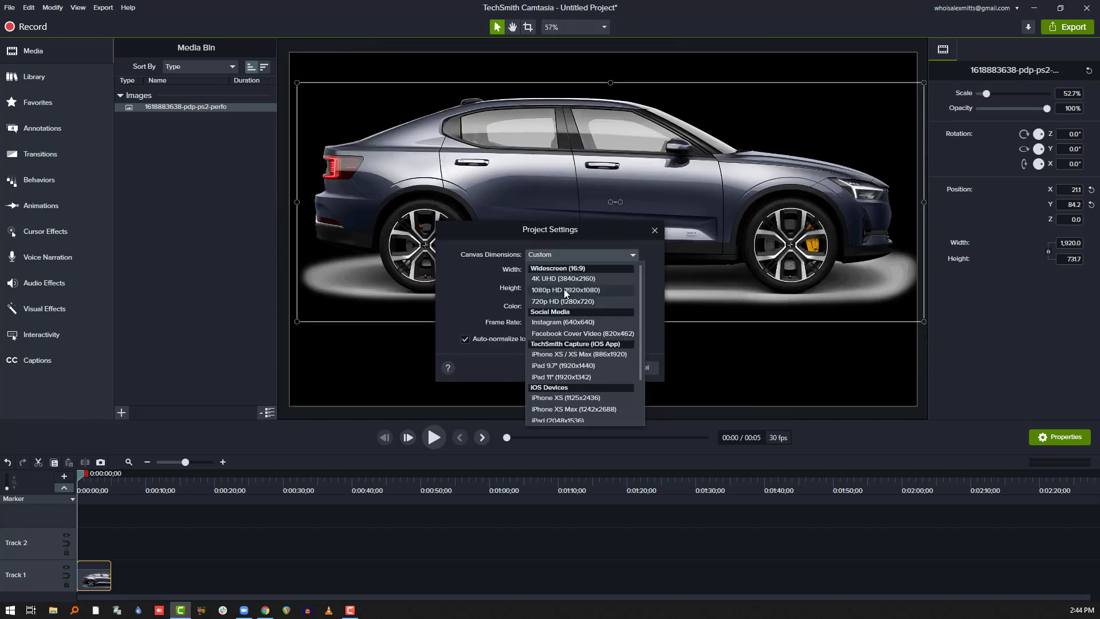
click(564, 289)
click(589, 367)
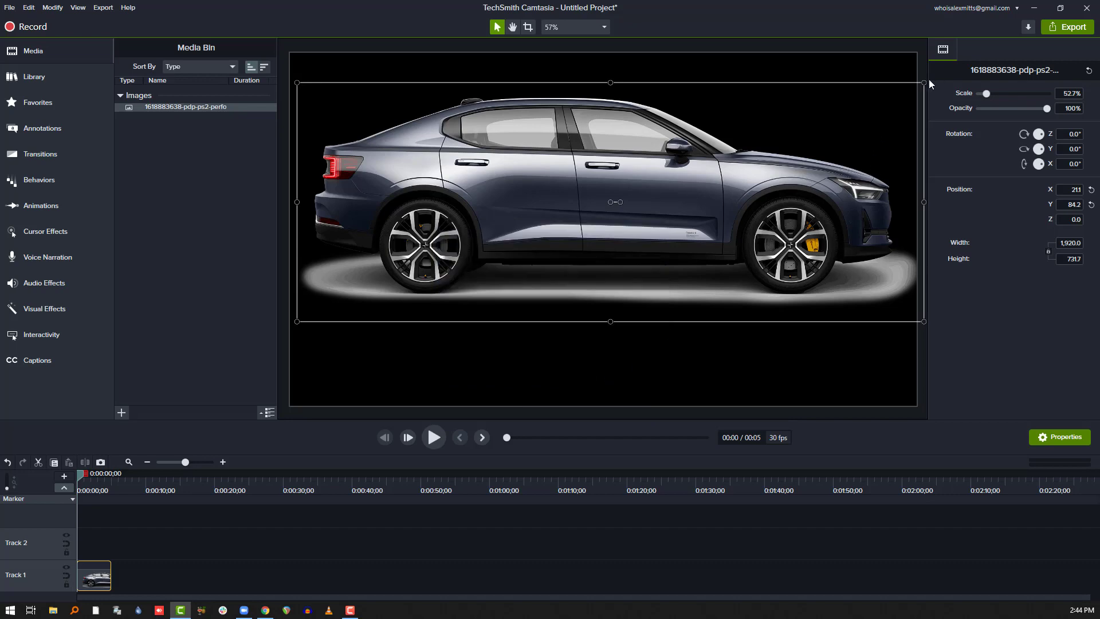
- Scale the car down to about 25.8%, then try a white background without keeping it
drag(923, 83, 501, 248)
drag(924, 82, 604, 204)
click(578, 26)
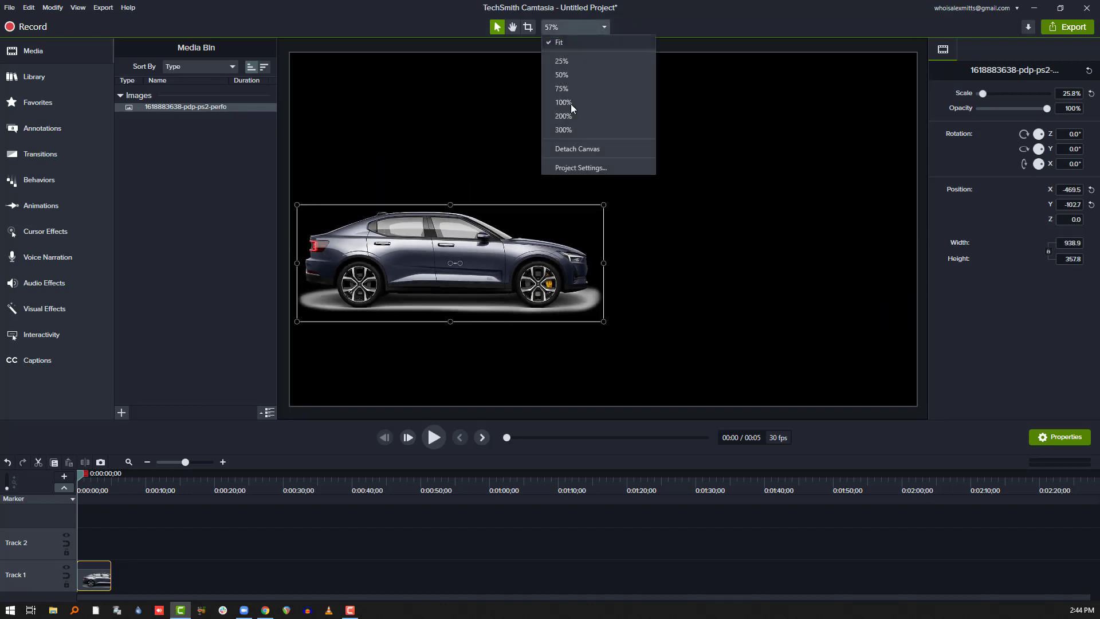
click(576, 168)
click(627, 309)
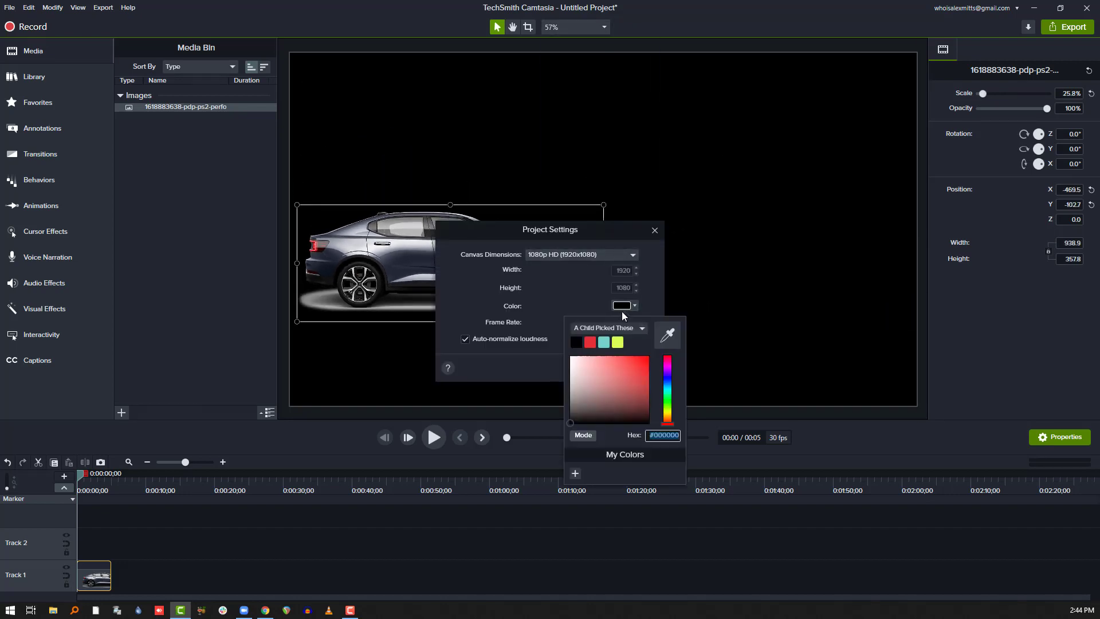
drag(621, 375, 469, 330)
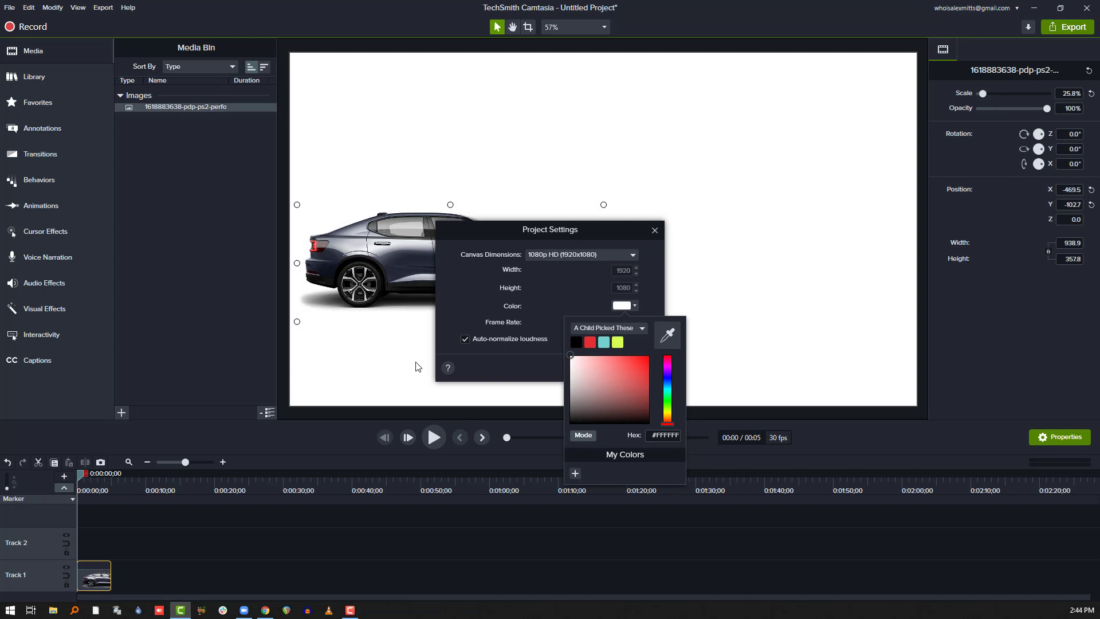
click(654, 229)
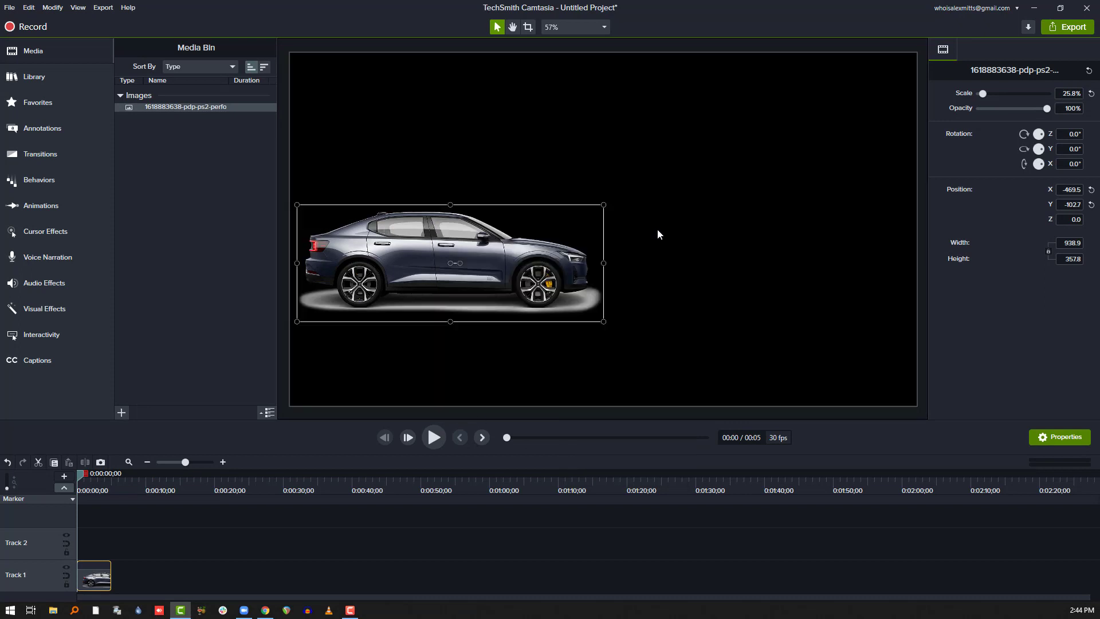
- Set the canvas background colour to white (#FFFFFF) in Project Settings and apply it
click(586, 26)
click(585, 167)
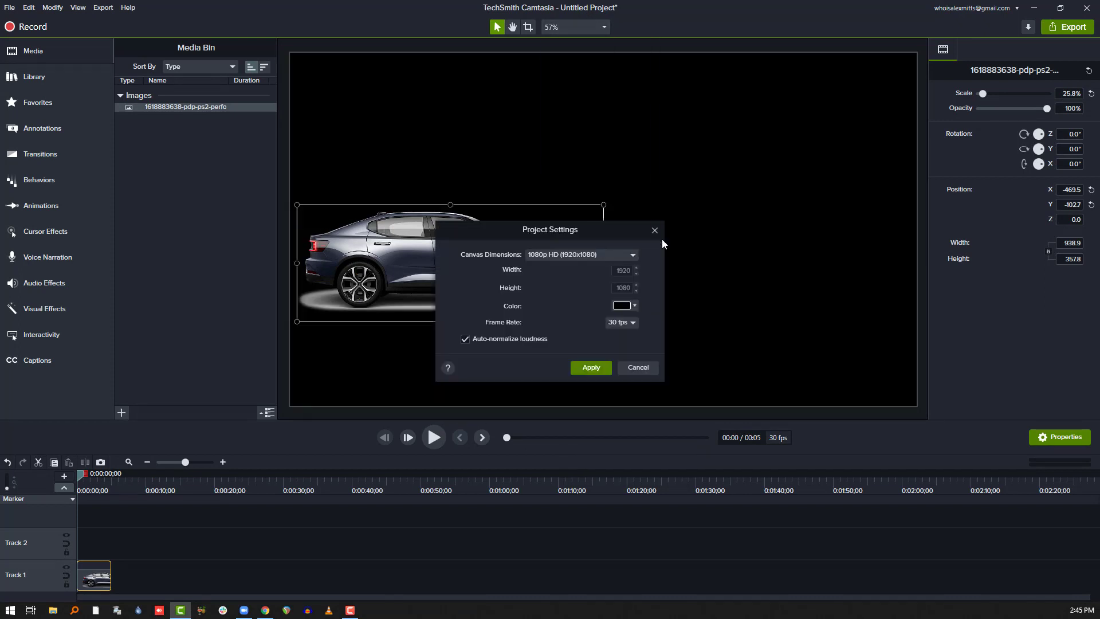
click(633, 305)
drag(588, 376, 539, 338)
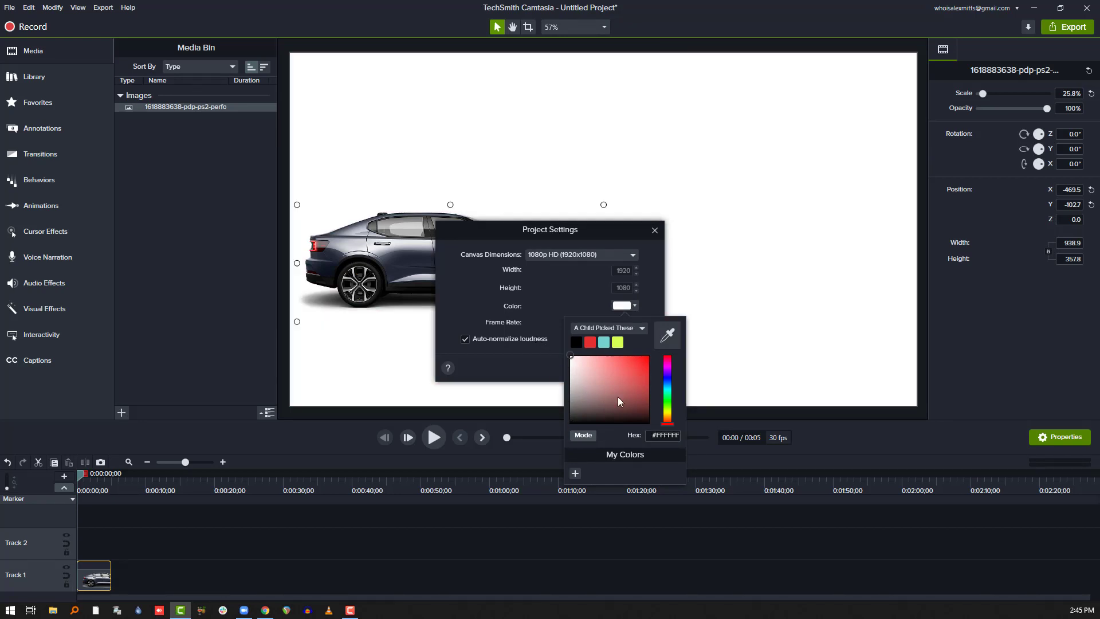
click(582, 302)
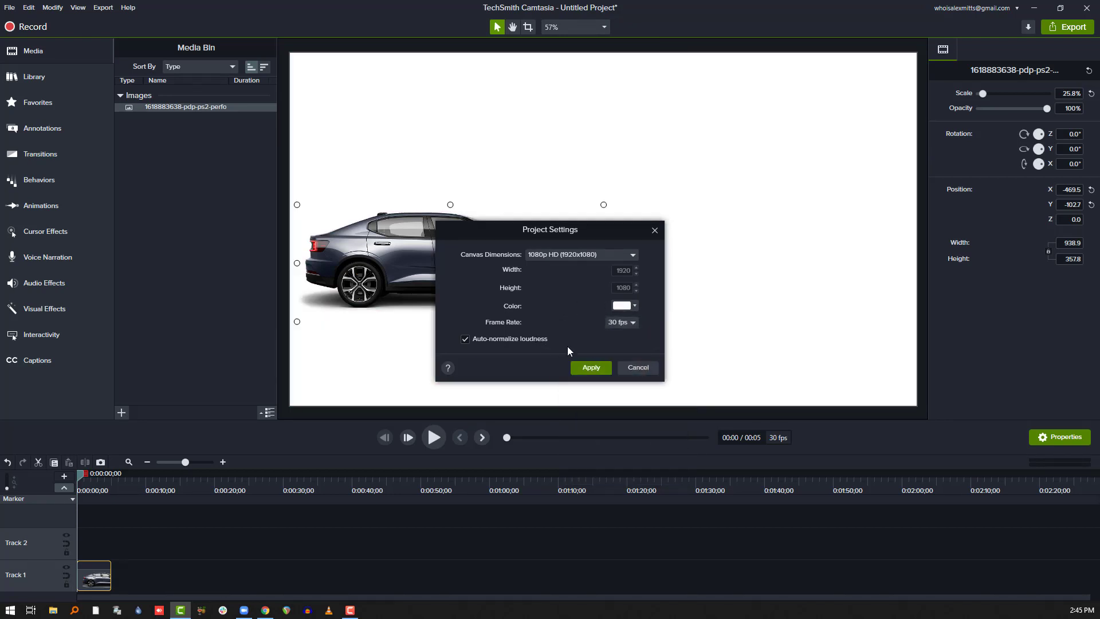
click(593, 366)
- Drop the car lower on the canvas and stretch its Track 1 clip out to about 0:40
drag(384, 271, 393, 348)
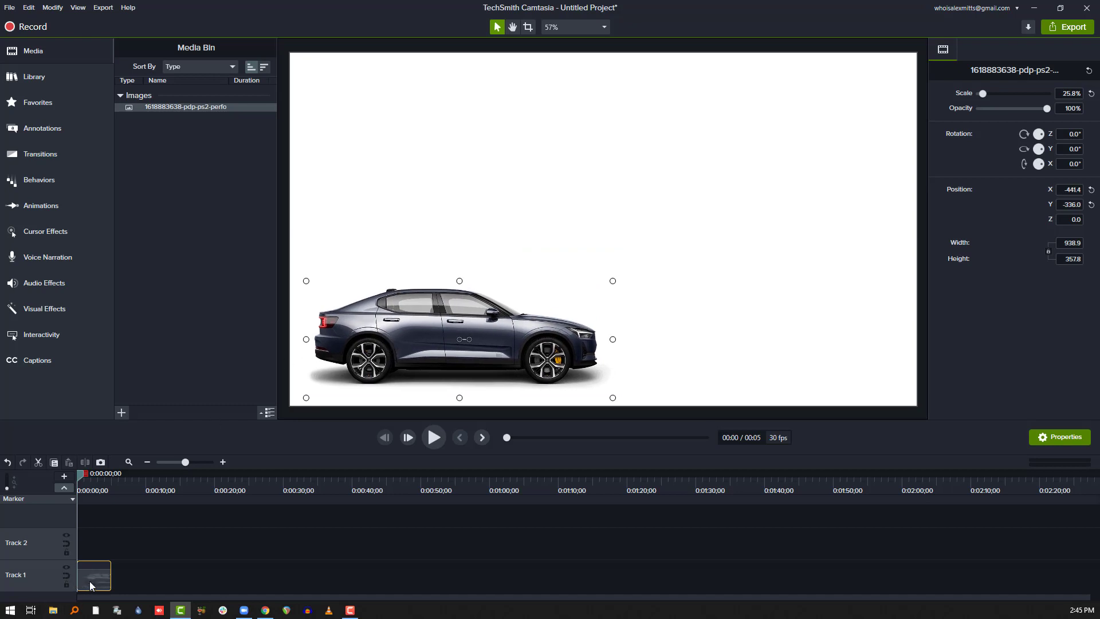
drag(110, 581, 356, 581)
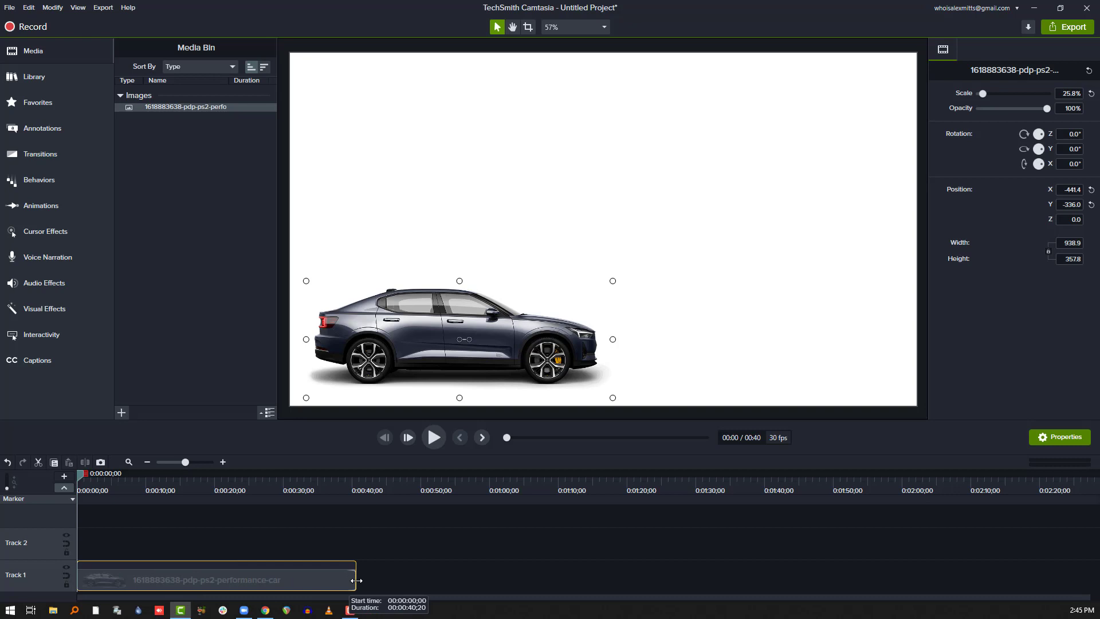
drag(356, 581, 357, 580)
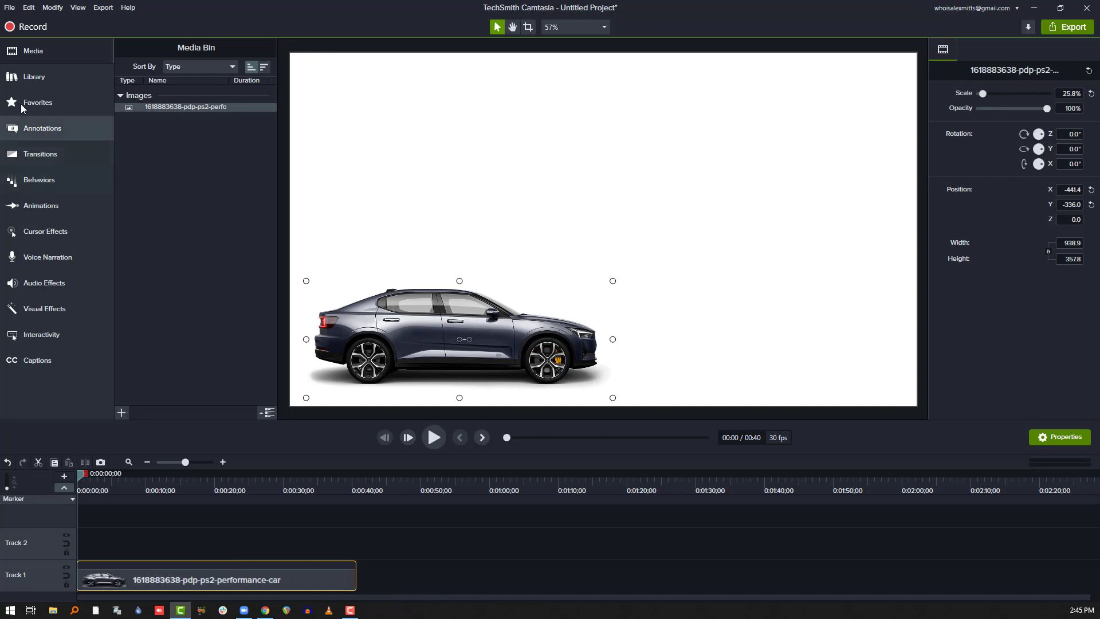
- Add the Fade transition from the Transitions library to the car clip
click(41, 153)
scroll(220, 319, down, 3)
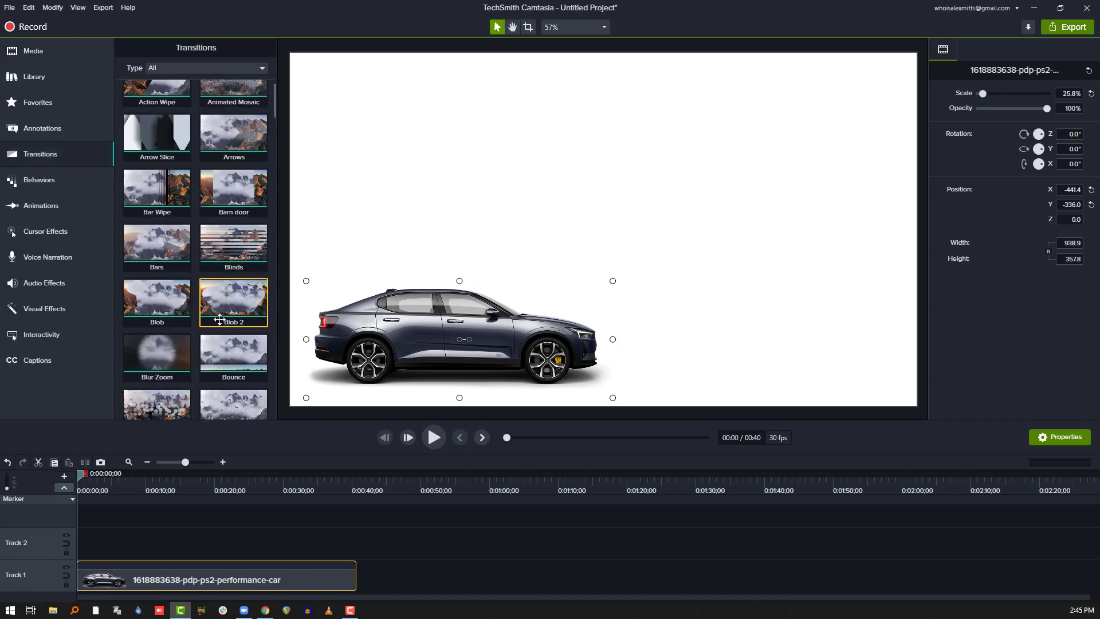
scroll(220, 319, down, 5)
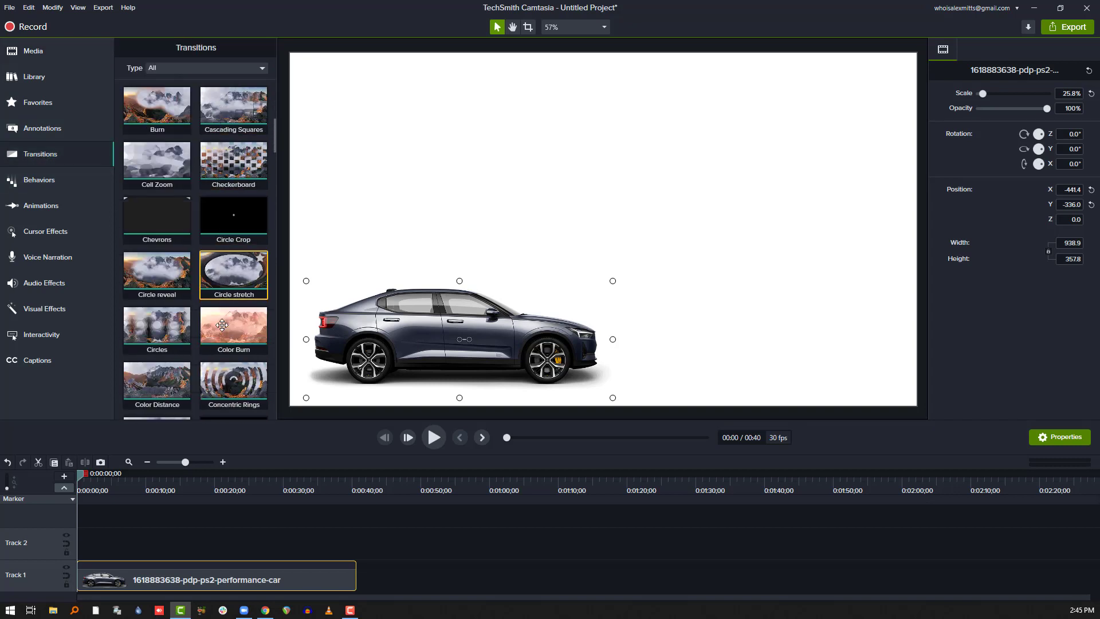
scroll(226, 338, down, 5)
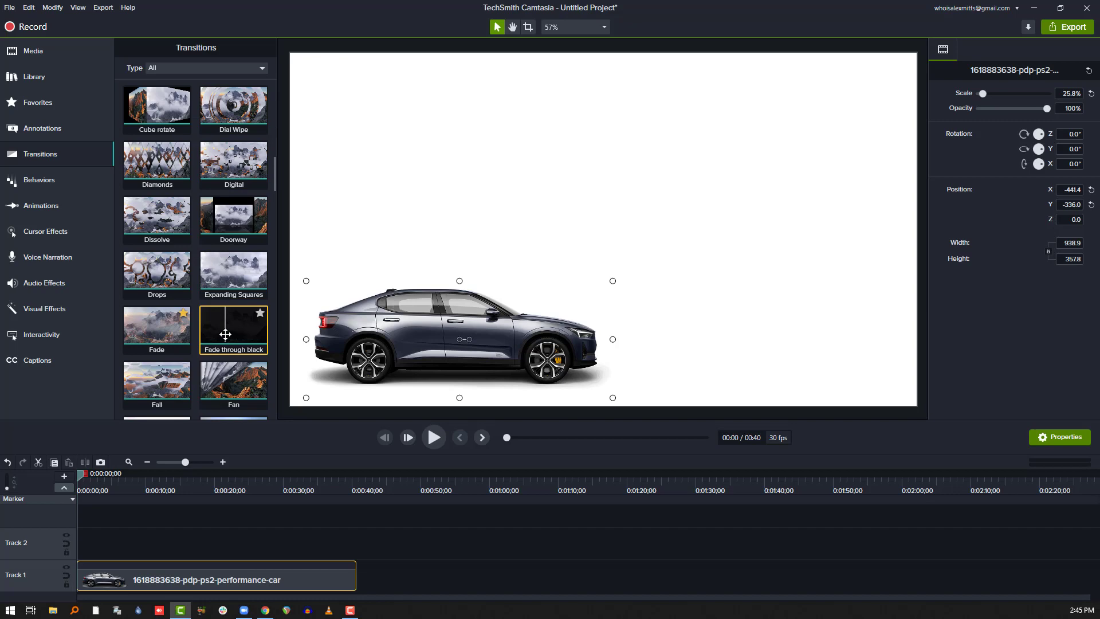
drag(141, 309, 207, 575)
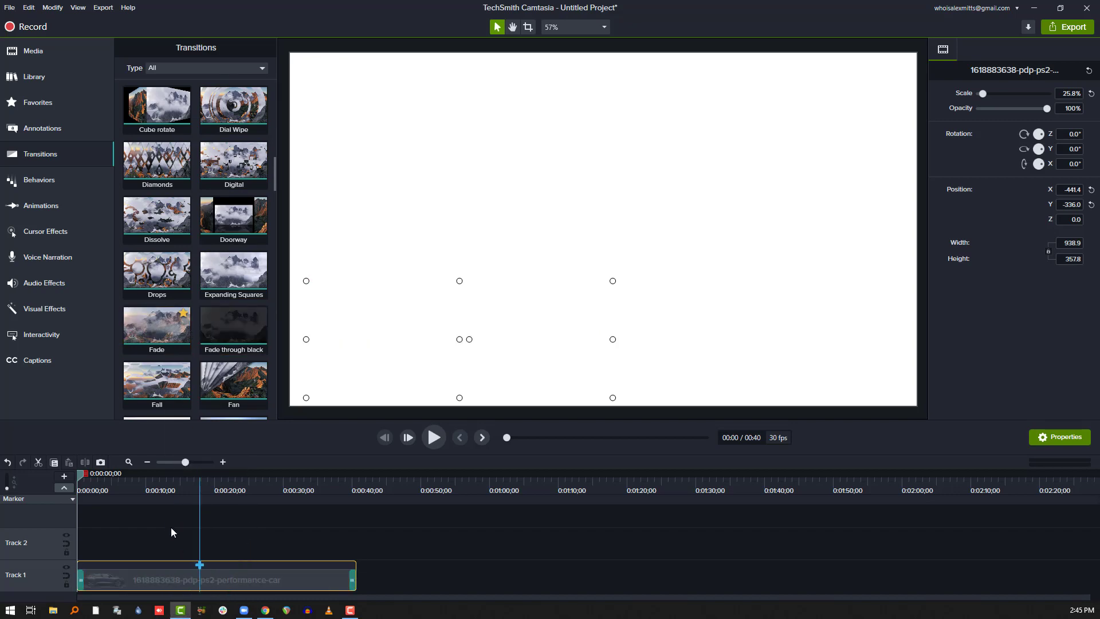
- Trim the car clip down to 5 seconds, then to about 2 seconds
click(222, 463)
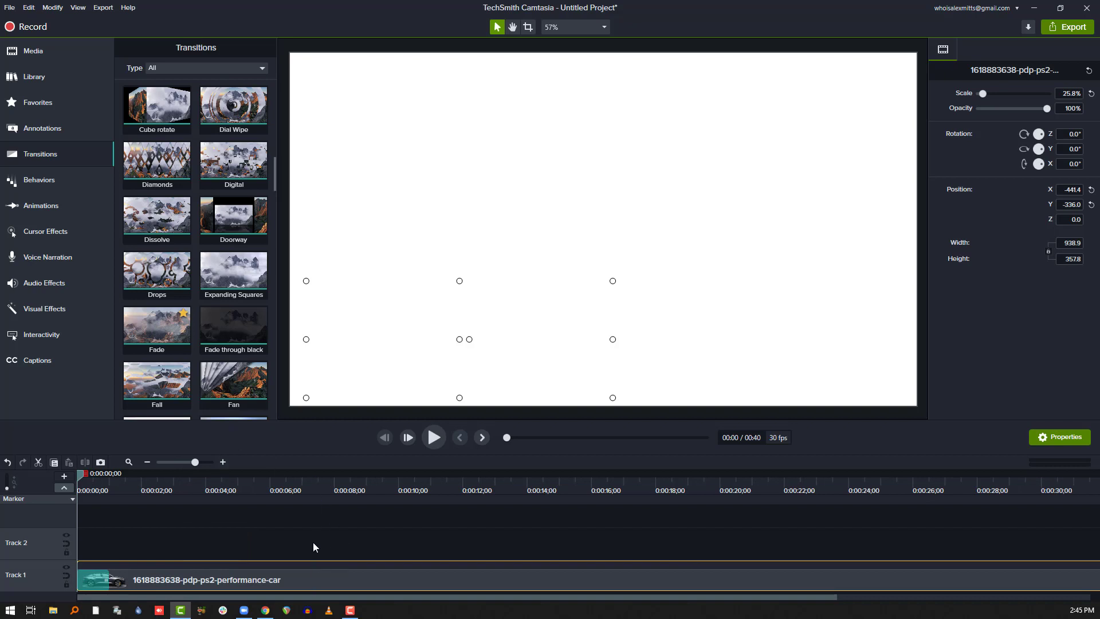
click(147, 462)
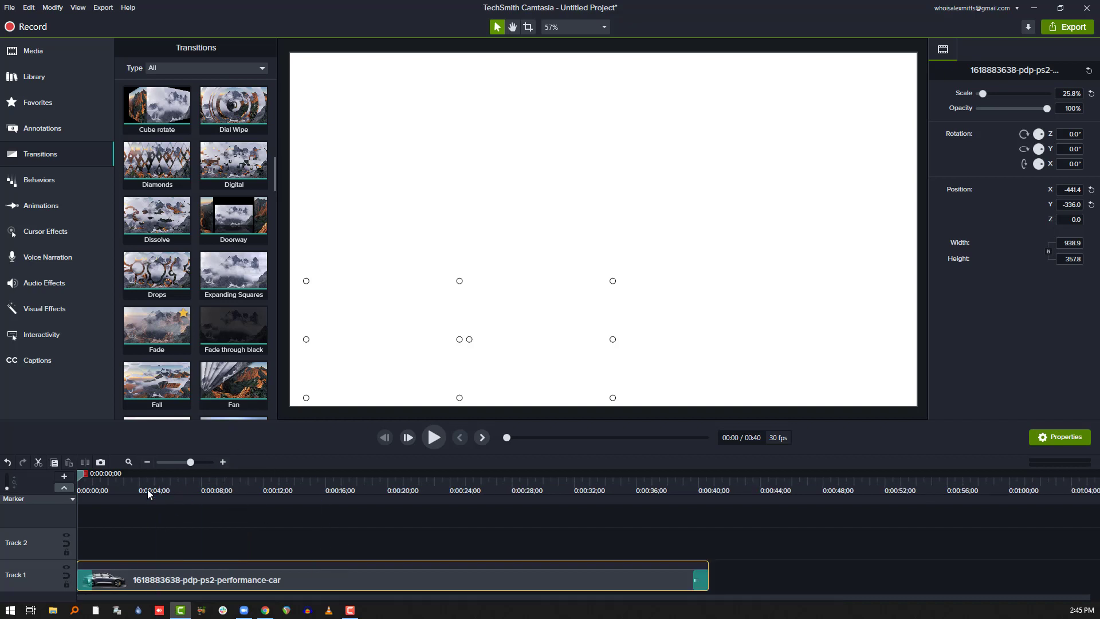
drag(707, 570, 152, 564)
click(223, 462)
click(223, 462)
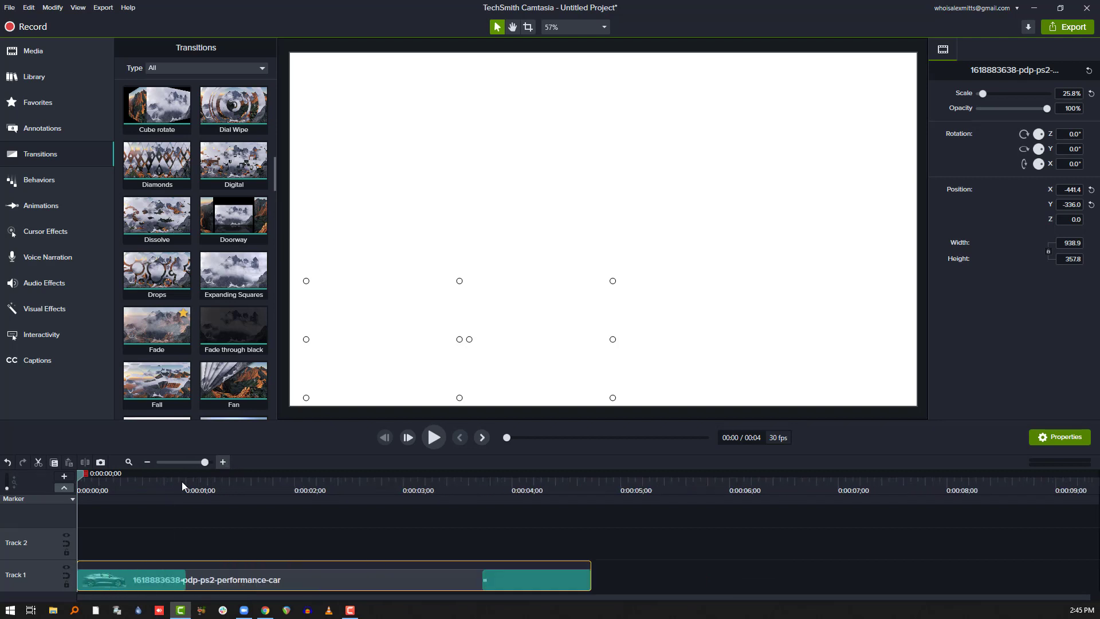
drag(590, 570, 303, 551)
- Trim the car clip to end exactly at 0:00:02;00, snapping to the playhead
mouse_move(313, 486)
mouse_down()
mouse_move(264, 474)
mouse_move(316, 475)
mouse_up()
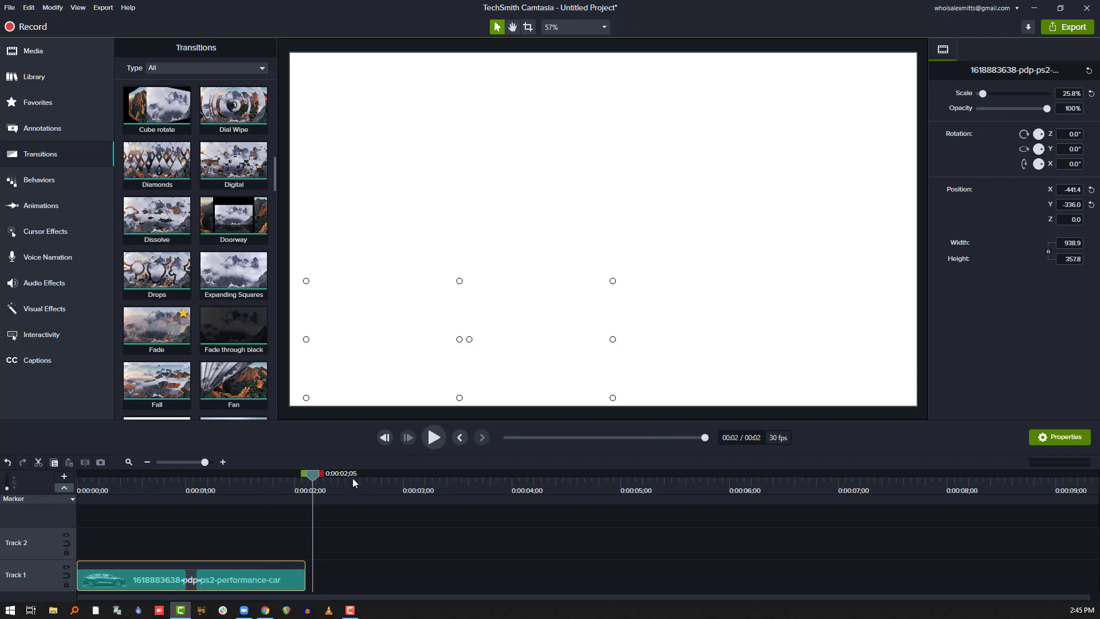
key(comma)
key(comma)
key(comma)
key(comma)
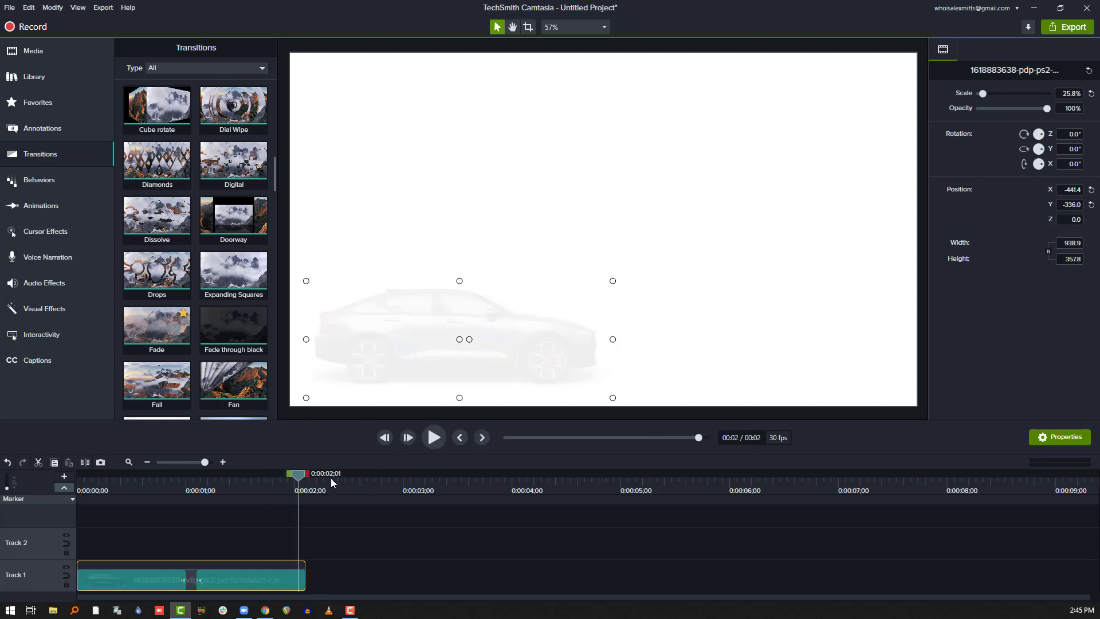
key(comma)
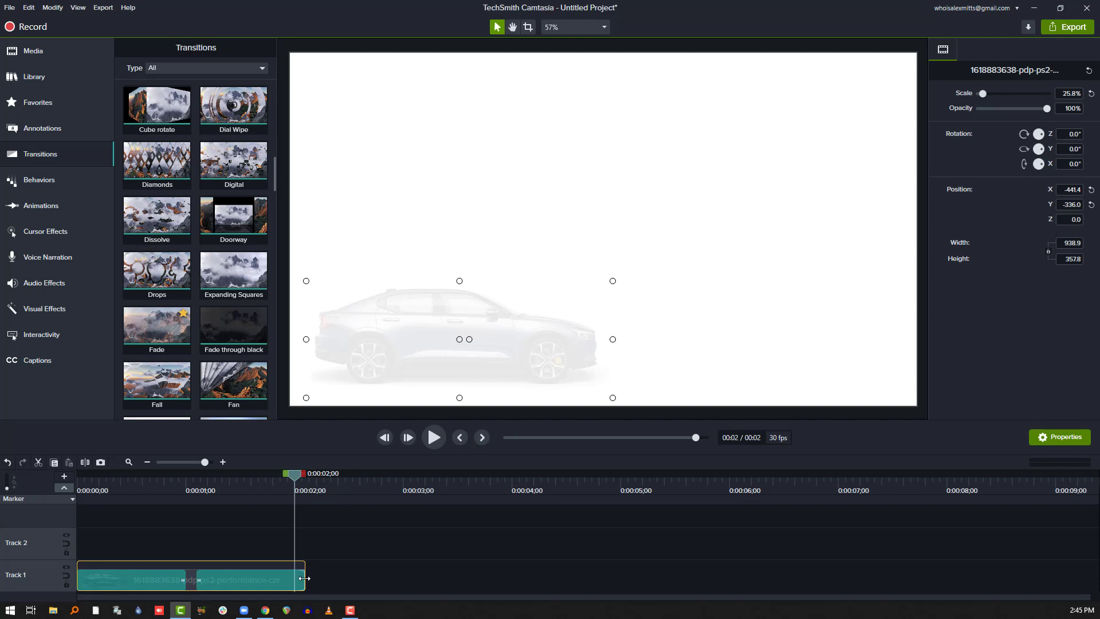
drag(304, 579, 295, 579)
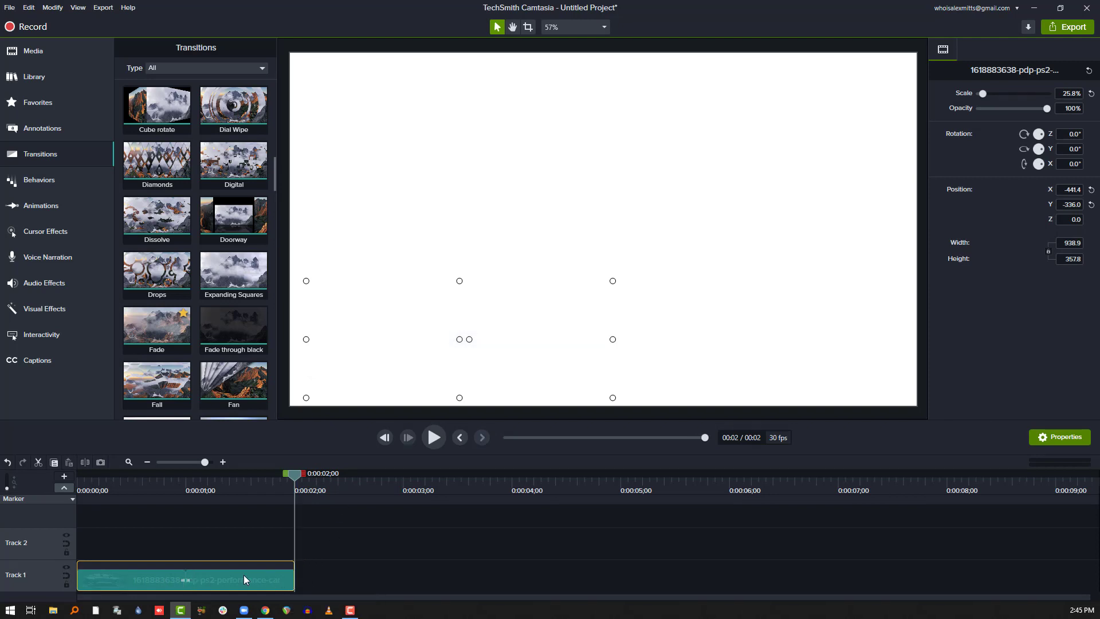
- Stretch the Fade across the whole clip and shorten each fade to 15 frames
click(207, 577)
drag(184, 580, 78, 580)
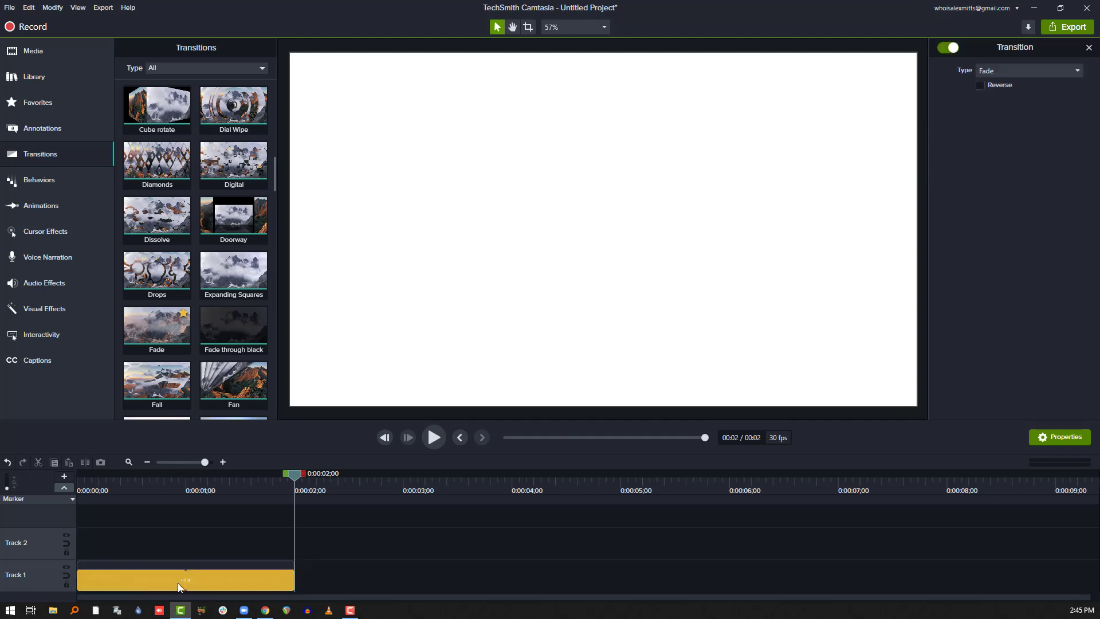
drag(188, 580, 262, 584)
- Preview the fades from the start, then nudge the car left to X -469.5, Y -339.6
drag(297, 476, 17, 494)
key(space)
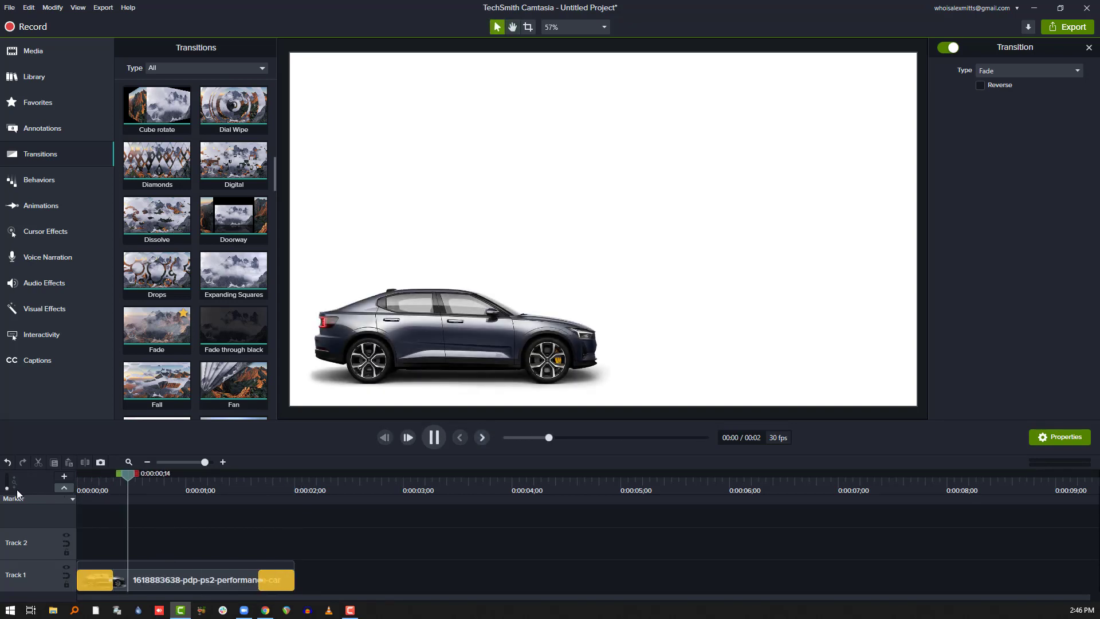
click(436, 345)
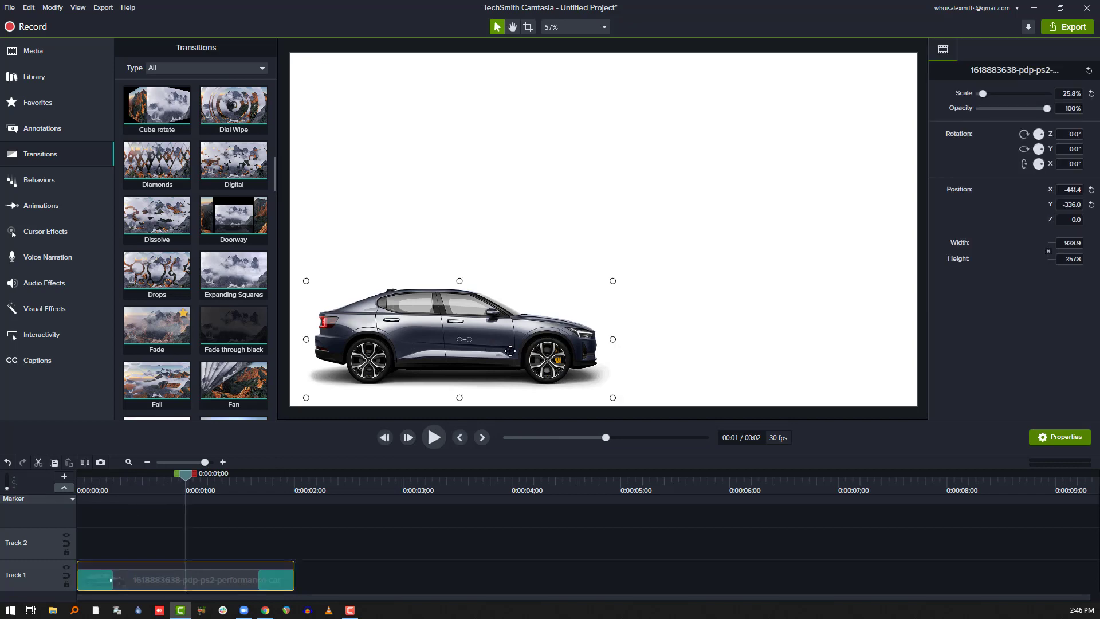
drag(510, 351, 498, 352)
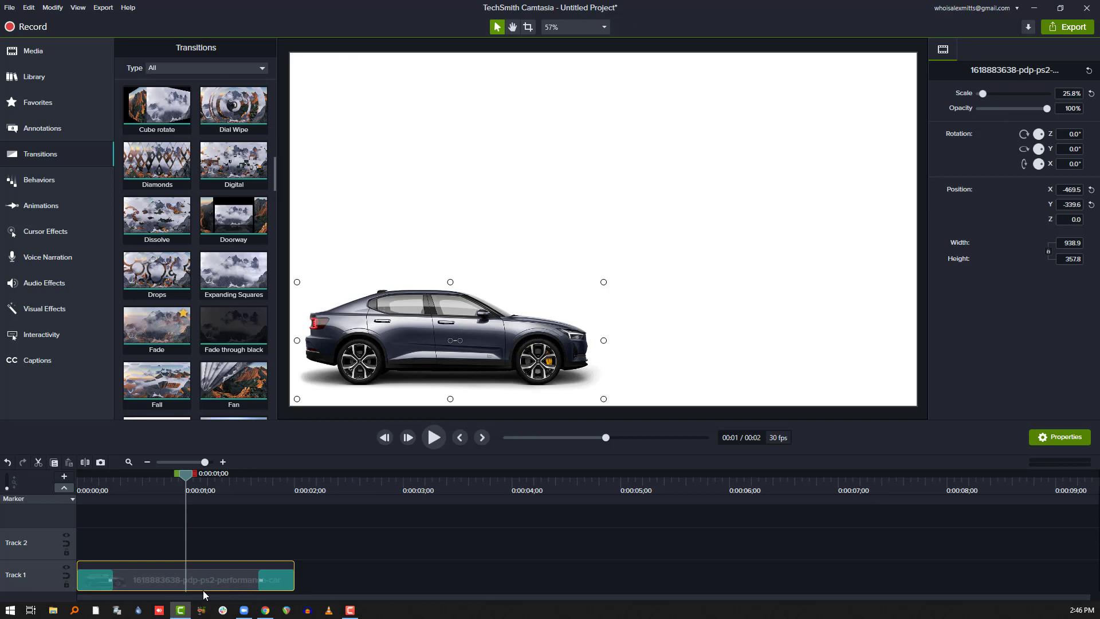
- Apply the Custom animation preset to the car clip, spanning roughly 15 frames to 1 second
click(60, 208)
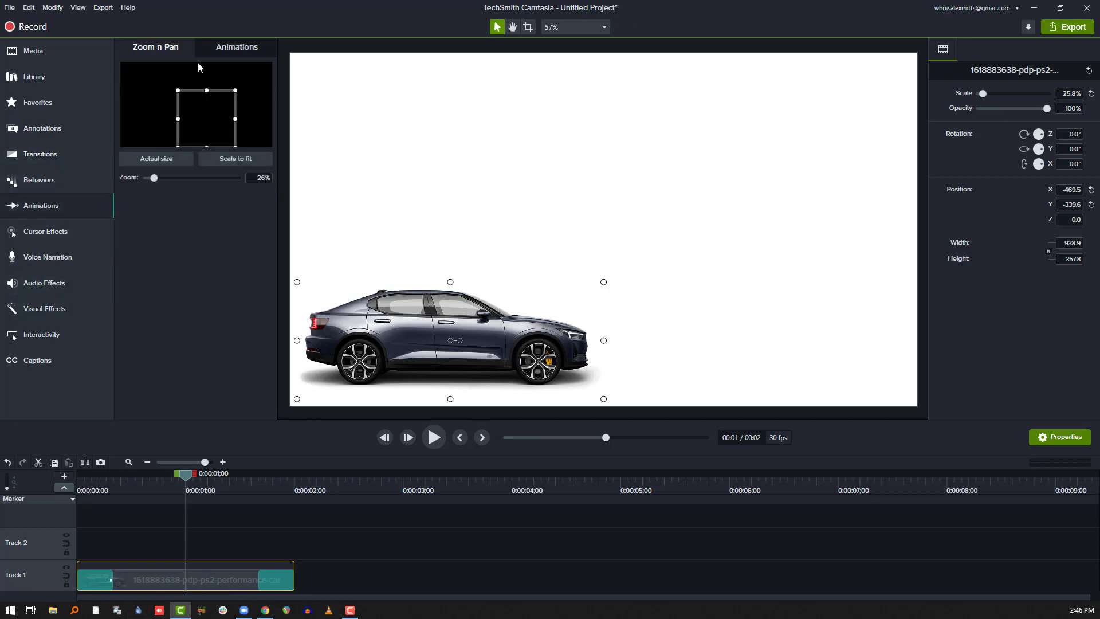
click(227, 48)
drag(157, 86, 190, 578)
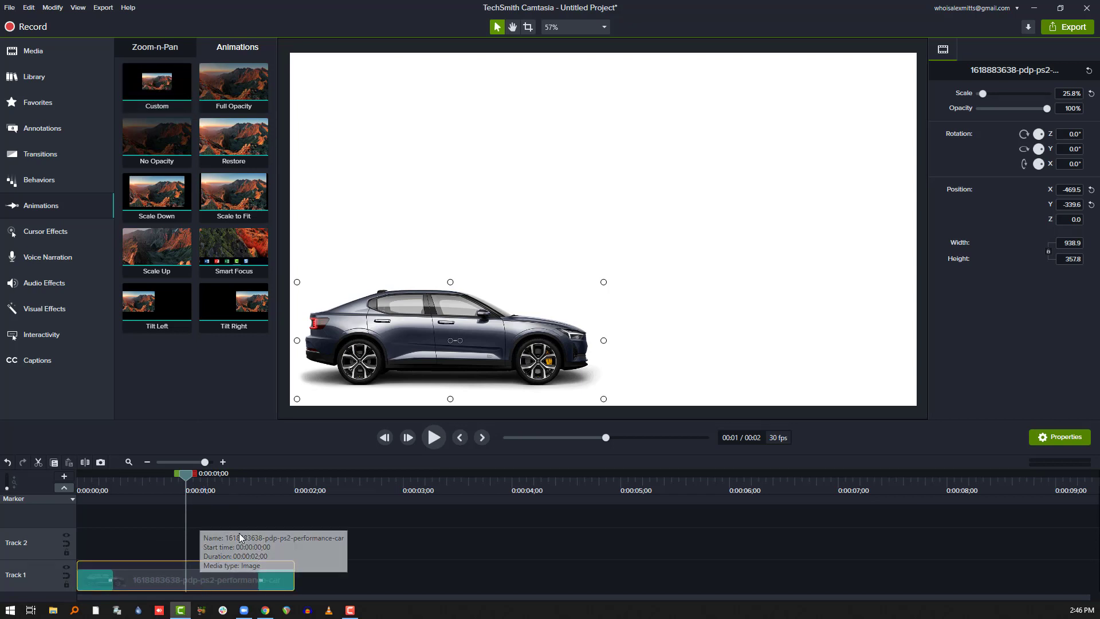
click(223, 462)
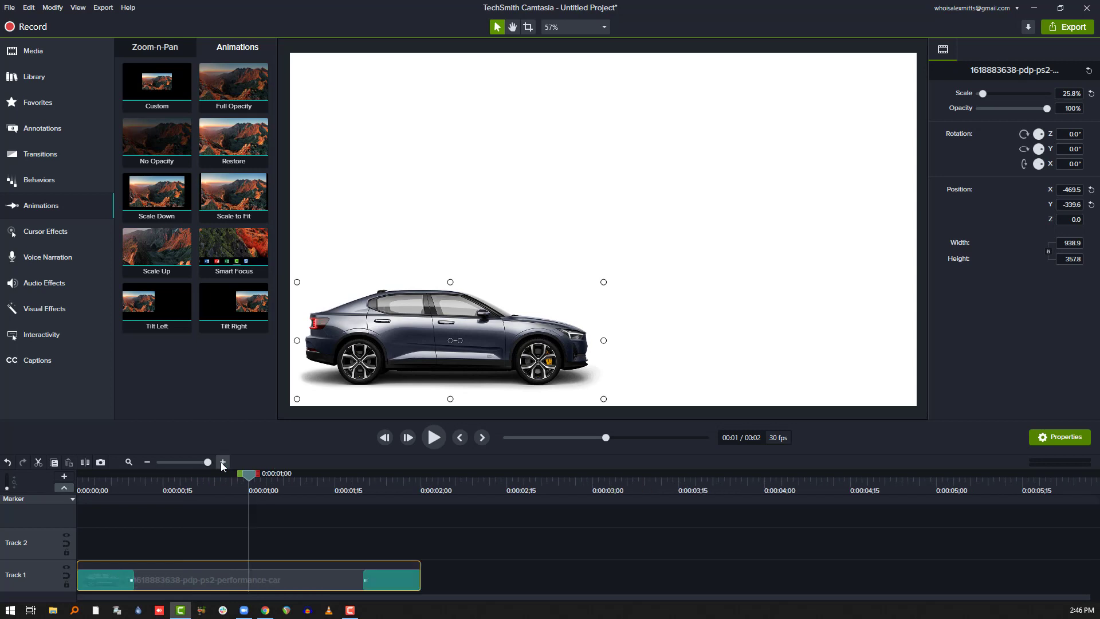
click(232, 579)
- Extend the car's custom animation so it ends at 0:00:01;06
click(245, 581)
drag(249, 580, 287, 580)
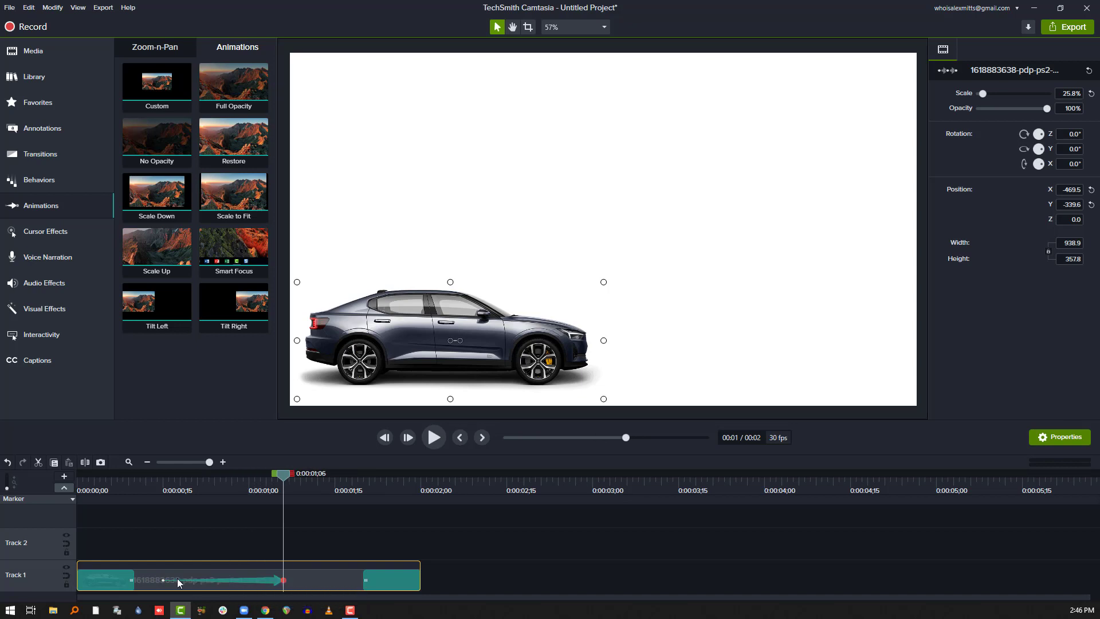
click(163, 580)
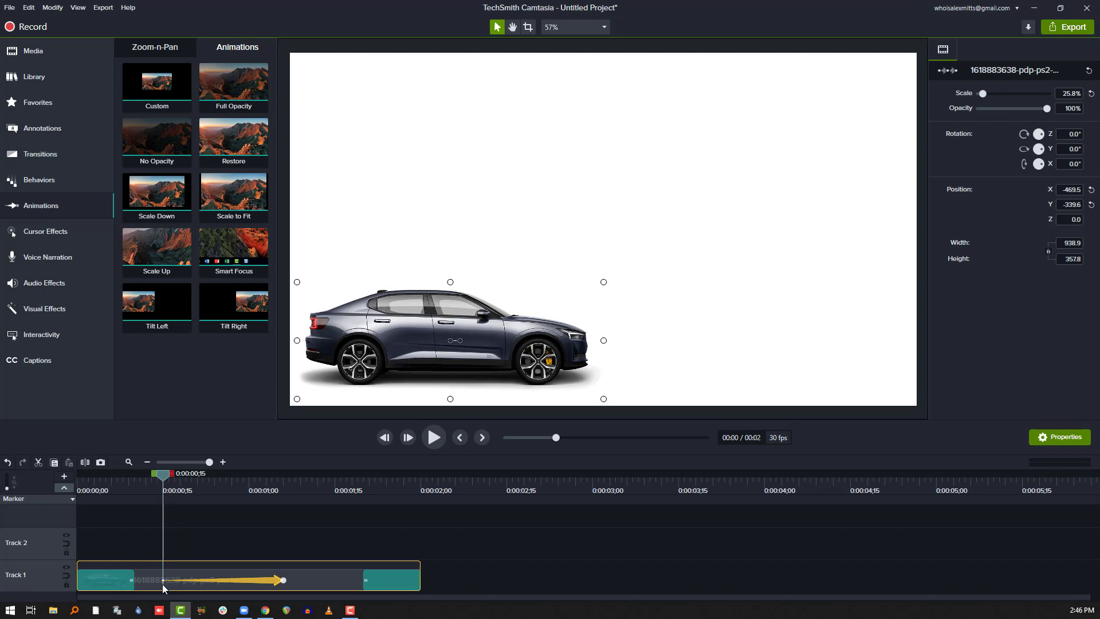
- At the animation's 15-frame start, lower the car to X -490.5, Y -361.1
click(283, 580)
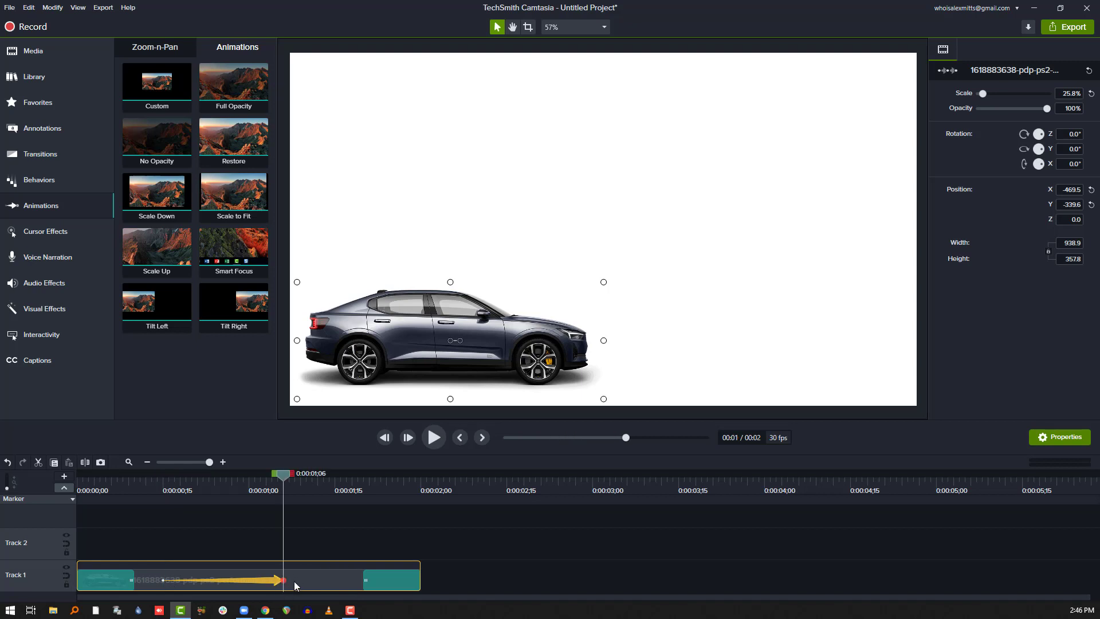
click(162, 580)
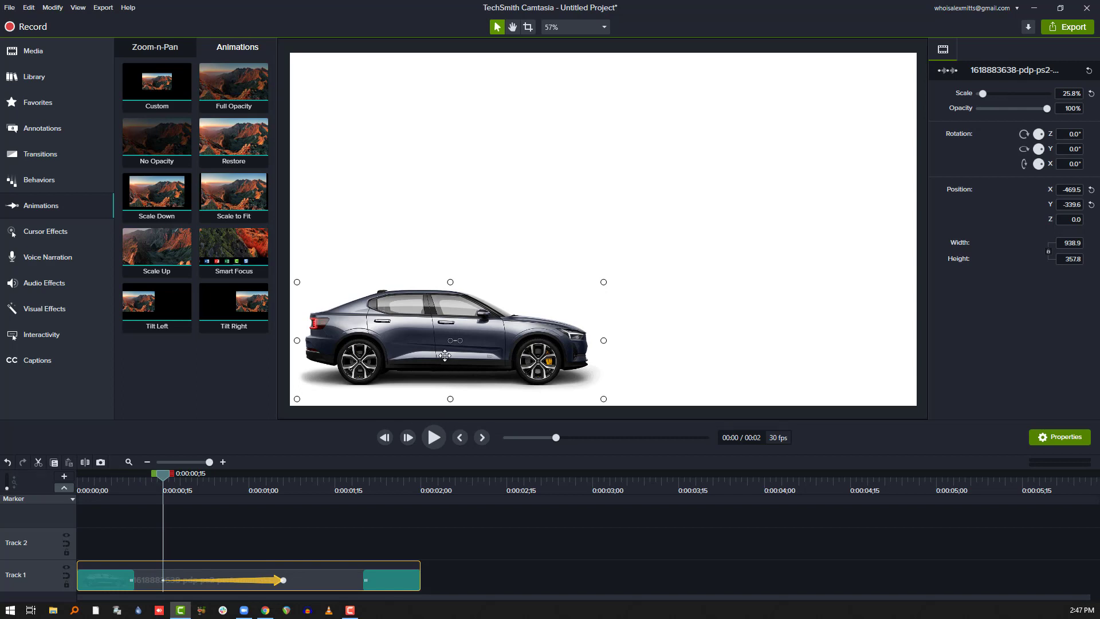
drag(437, 361, 436, 366)
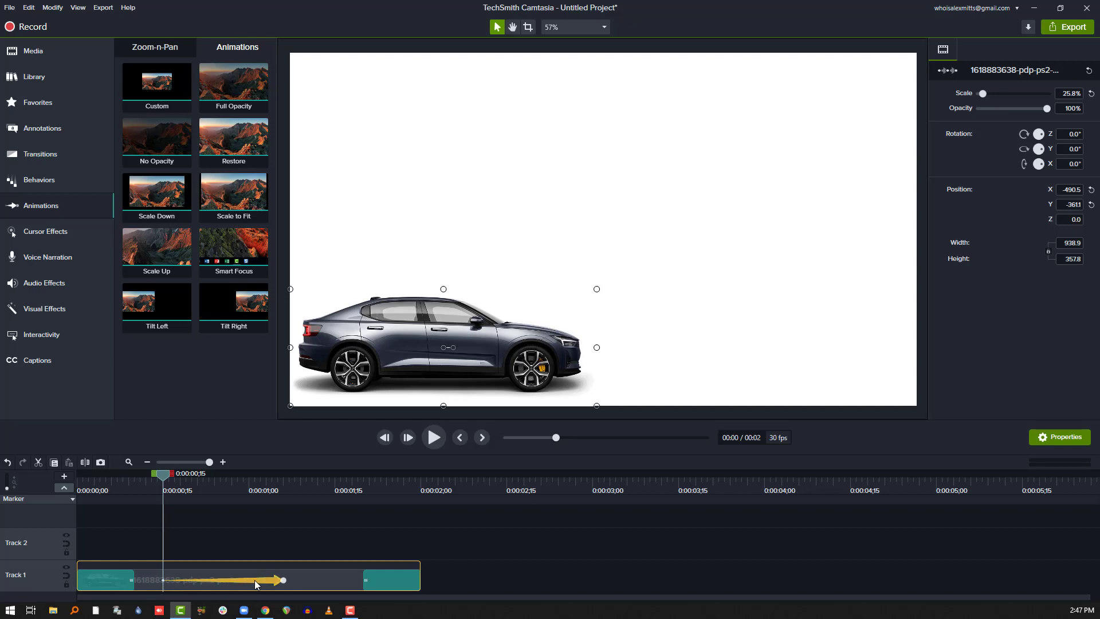
- Delete the animation, move the car partly off the left edge, and add a new Custom animation starting at 0;17
key(Delete)
drag(414, 359, 342, 364)
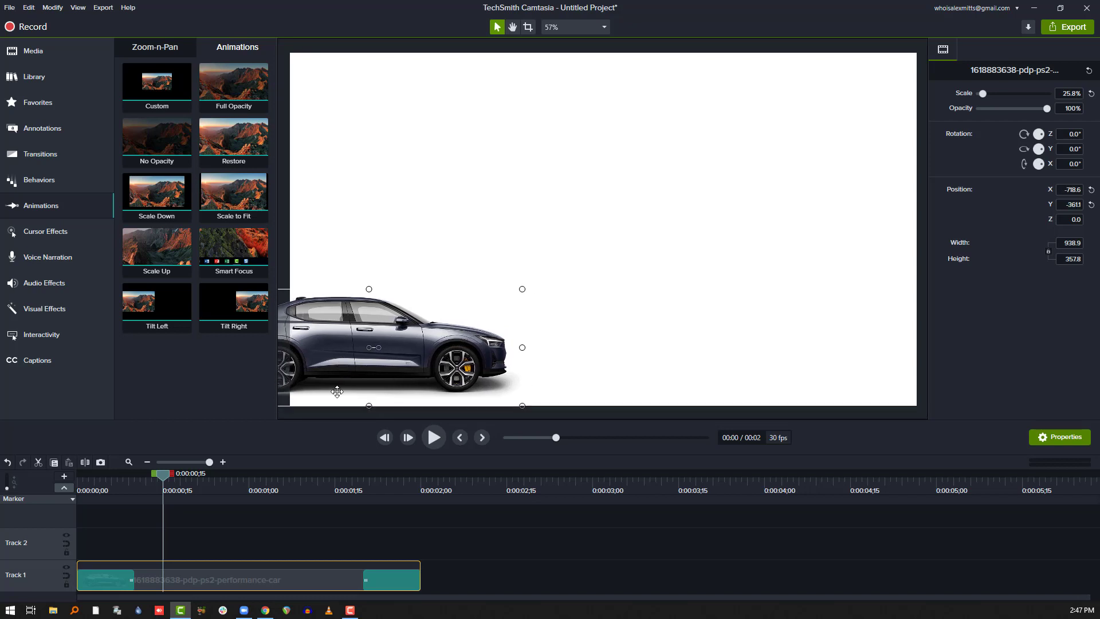
key(shift+a)
drag(163, 581, 275, 583)
- Check the new animation's start and end points and select the car's Position X value
click(186, 579)
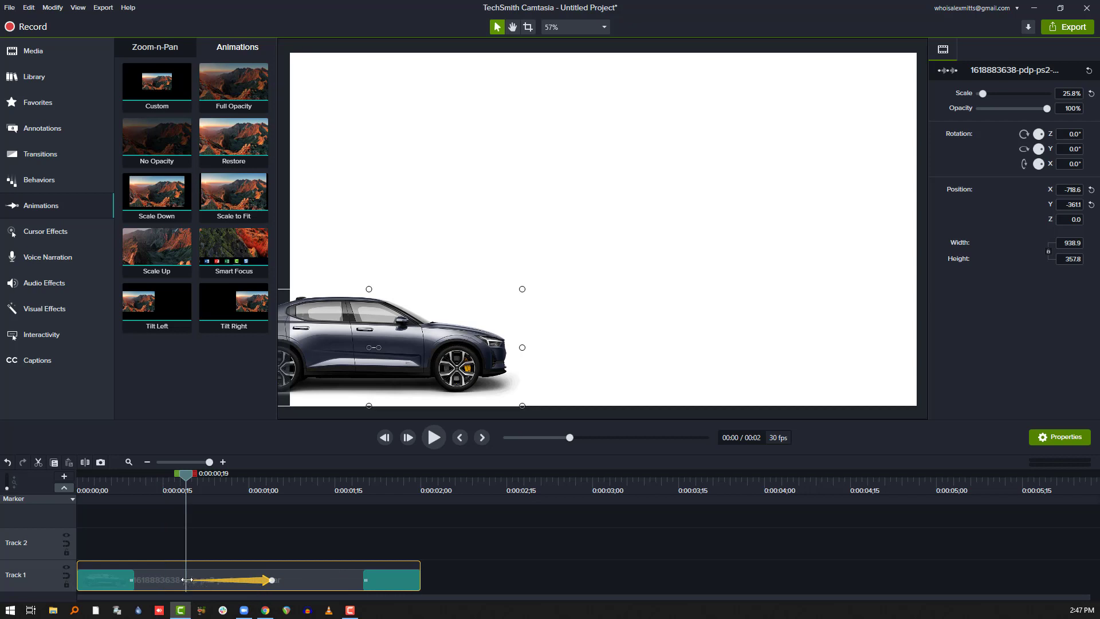
click(272, 580)
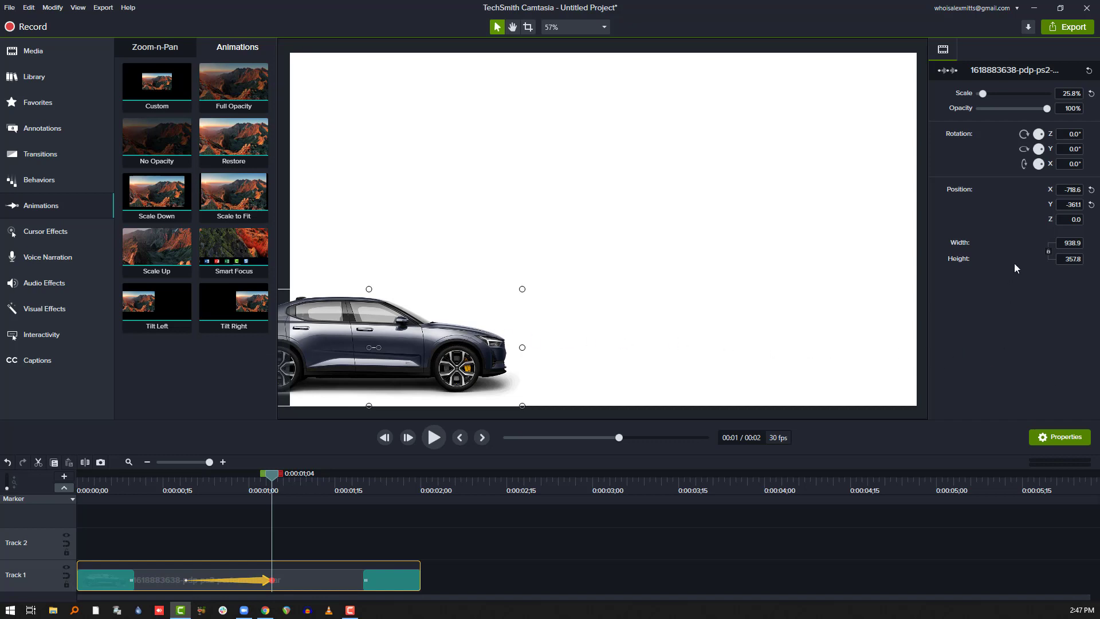
click(1069, 194)
- Copy the car's Position Y value (-361.1)
click(369, 358)
click(1076, 205)
key(ctrl+c)
right_click(1076, 207)
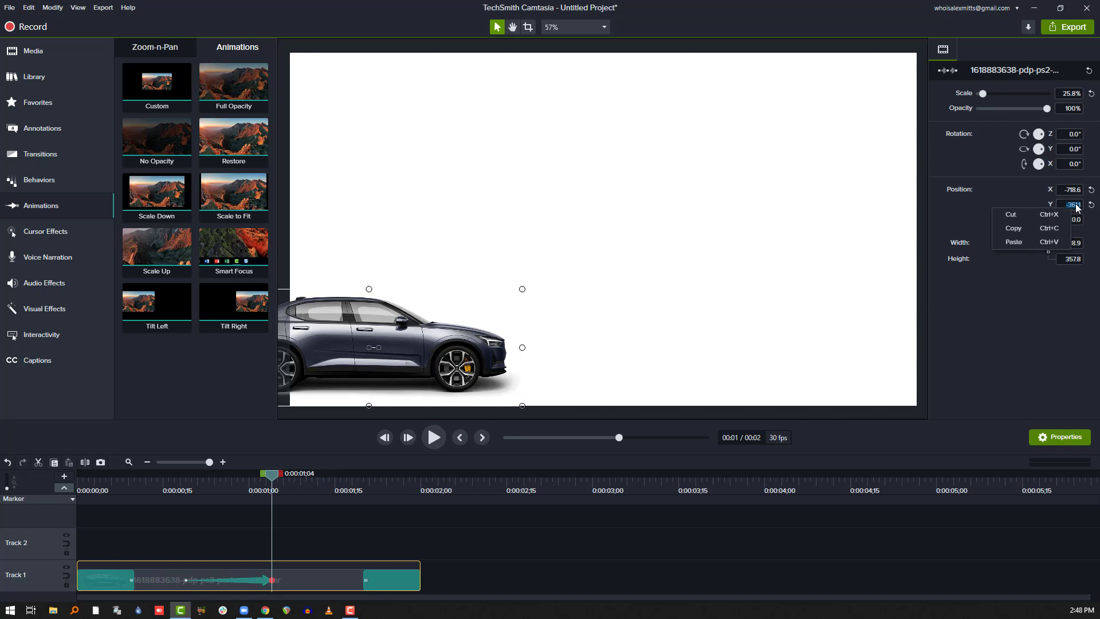
click(1020, 231)
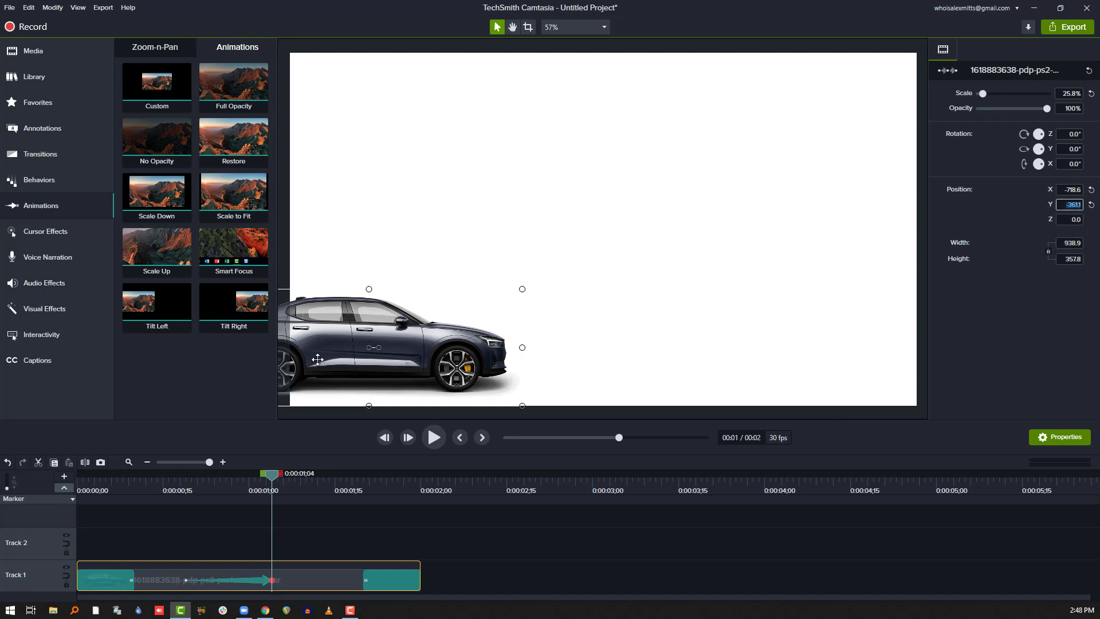
- Drag the car right to X 1,053.3, mostly past the canvas's right edge
drag(314, 361, 430, 368)
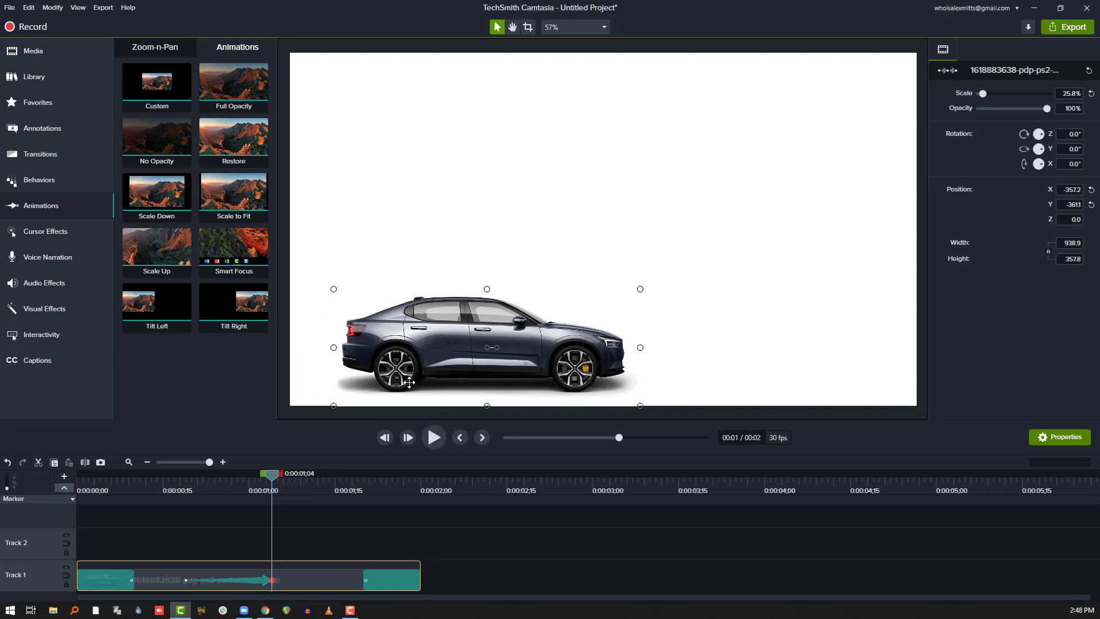
drag(420, 369, 882, 372)
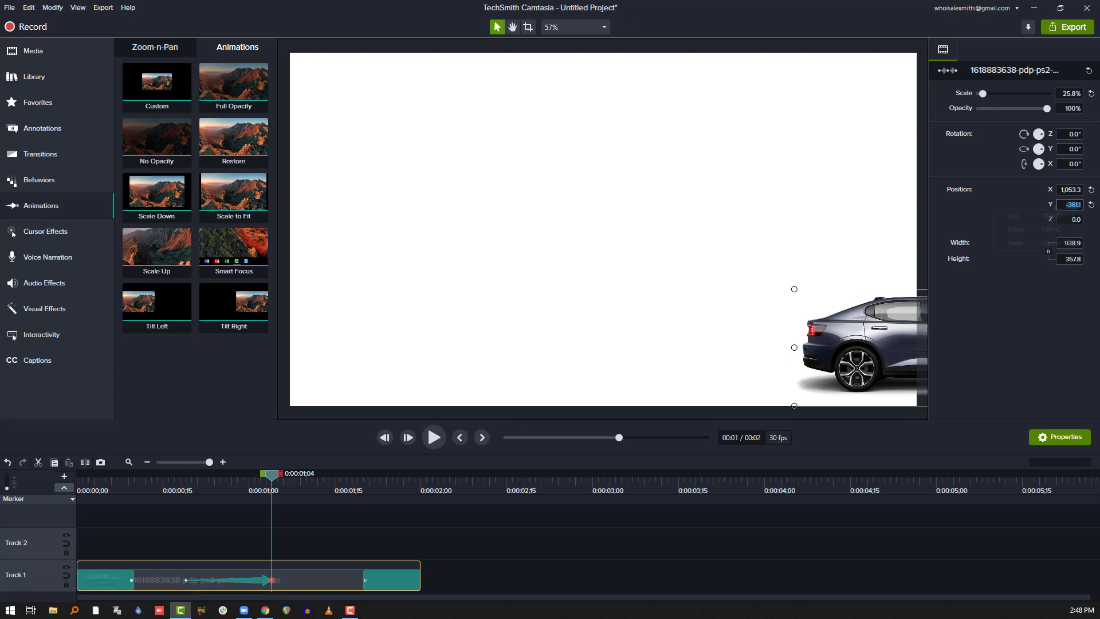
click(1043, 242)
click(201, 584)
drag(187, 582, 47, 585)
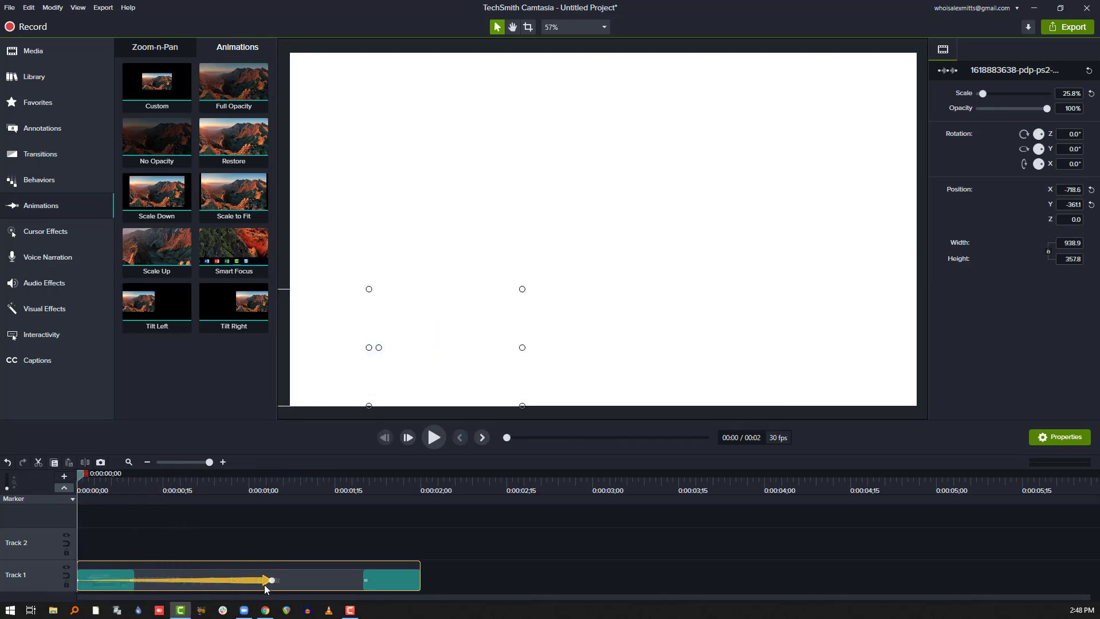
drag(272, 581, 421, 581)
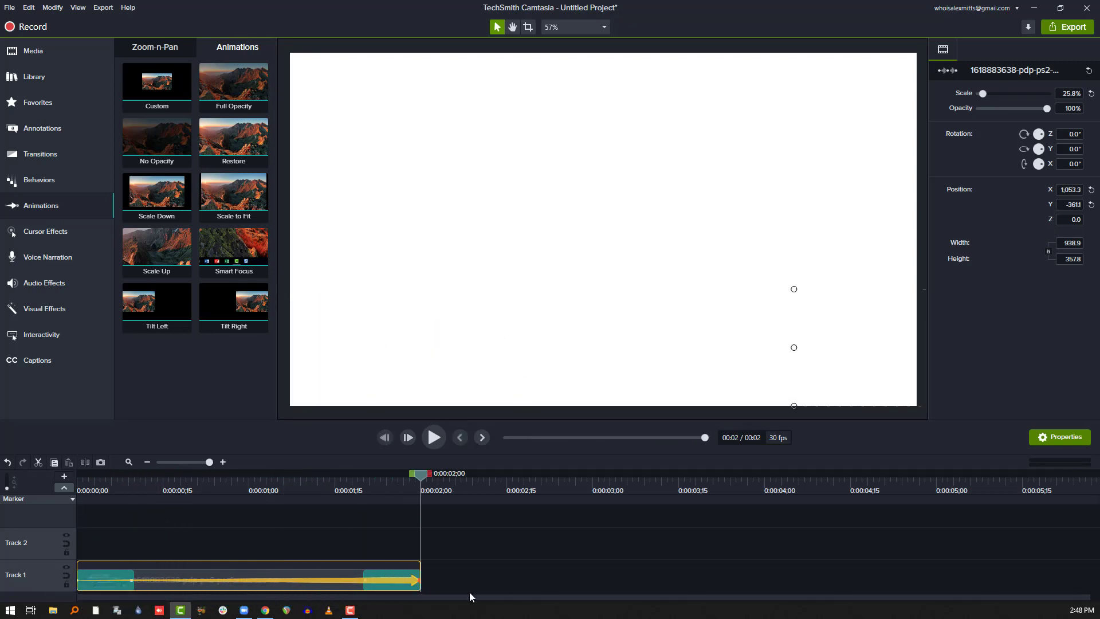
drag(395, 485, 79, 486)
click(162, 549)
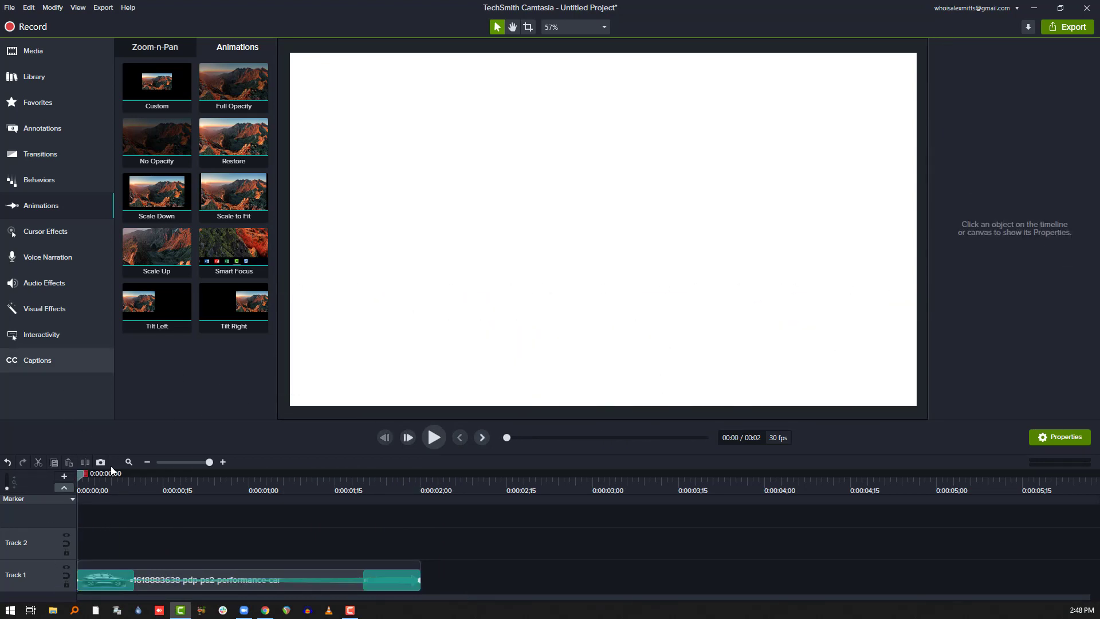
click(434, 437)
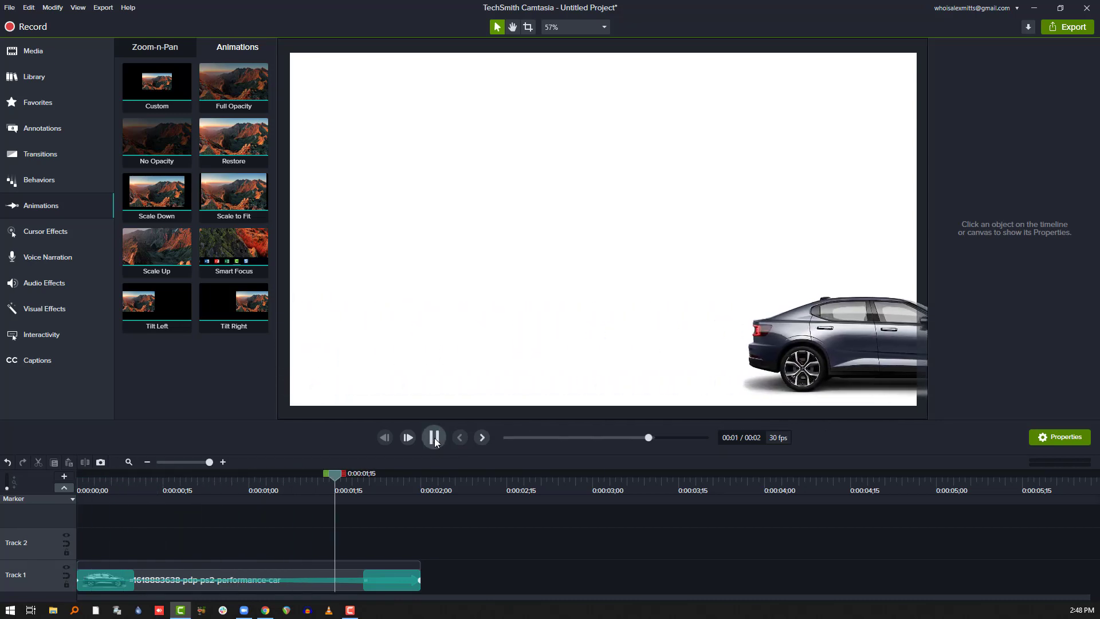
- Shorten the car's movement animation and preview it from near the start
click(435, 441)
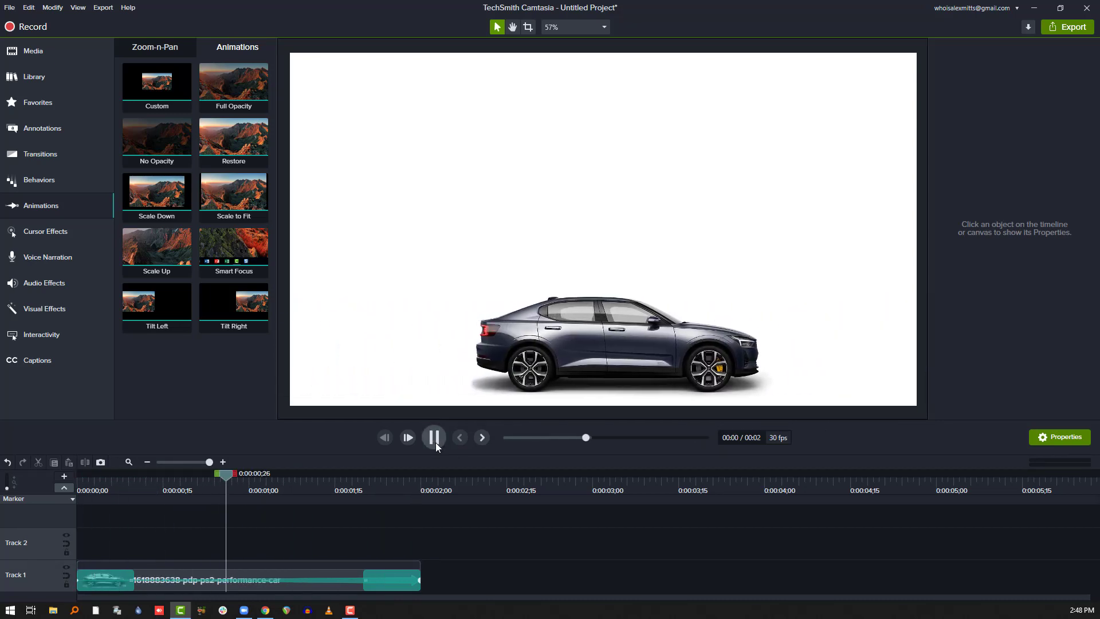
click(338, 583)
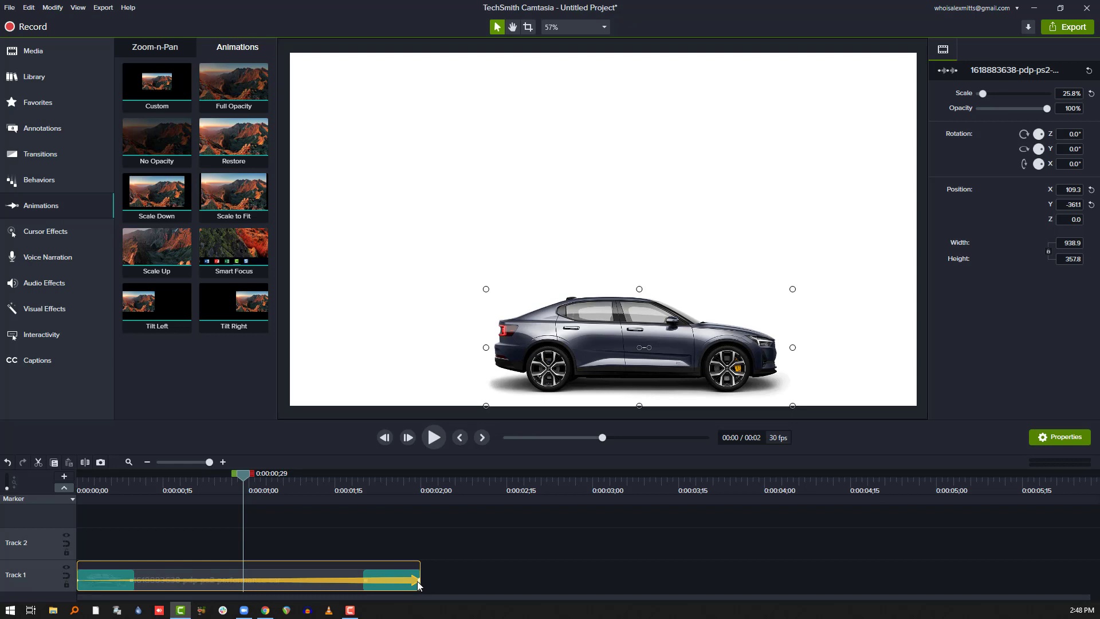
drag(417, 581, 318, 580)
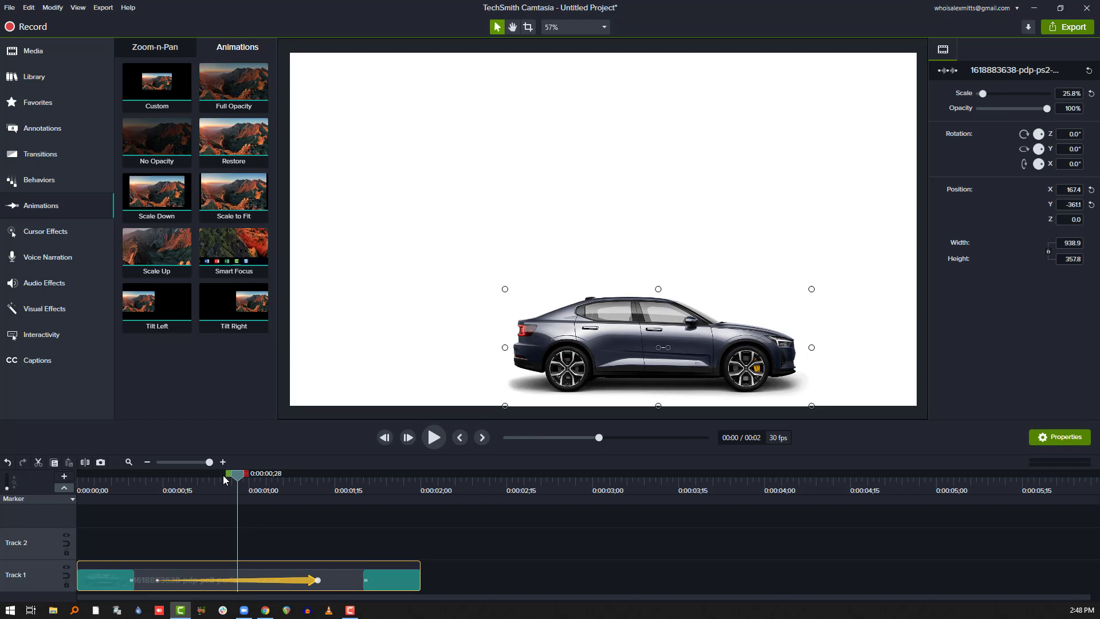
click(96, 482)
key(space)
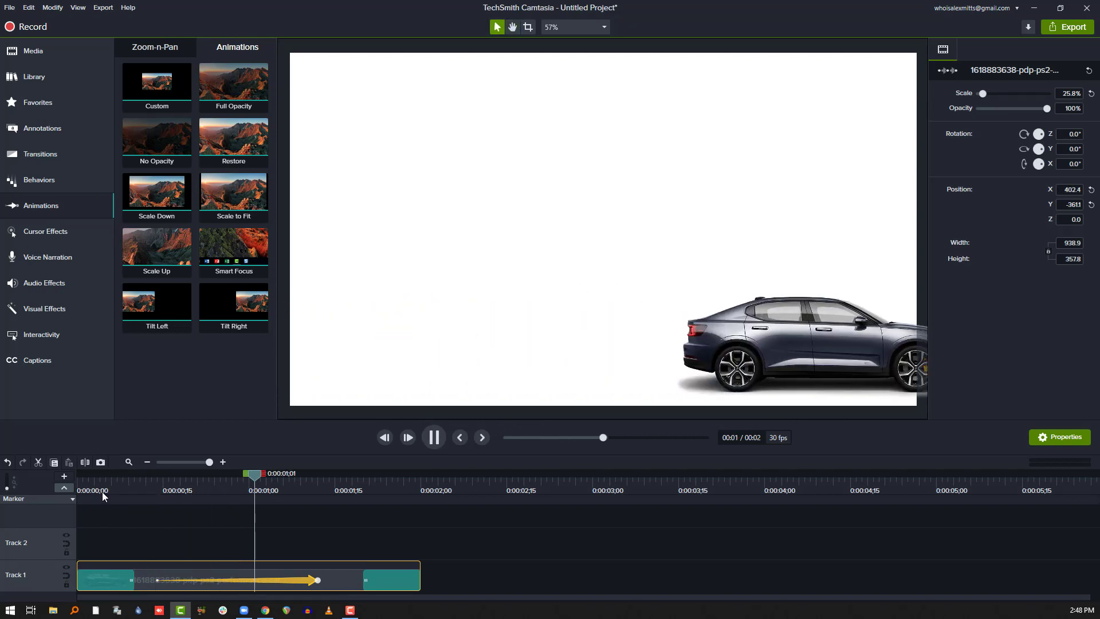
key(space)
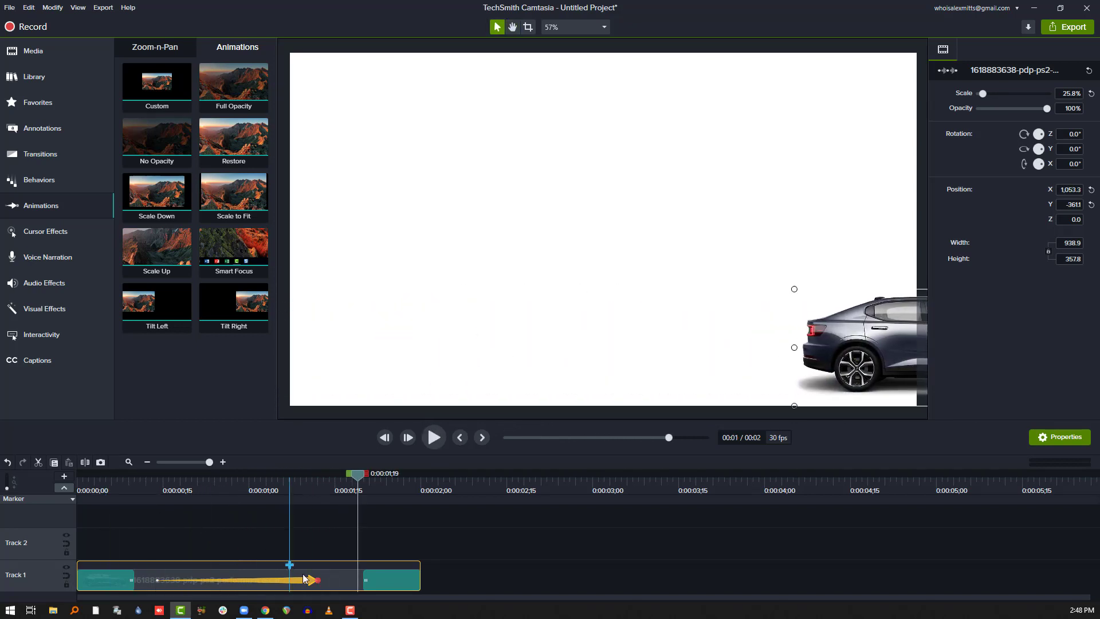
- Lengthen the car clip to about 3;20, stretch the animation to end near 3;00, and play it
drag(419, 582, 712, 582)
drag(319, 580, 587, 580)
click(136, 491)
key(space)
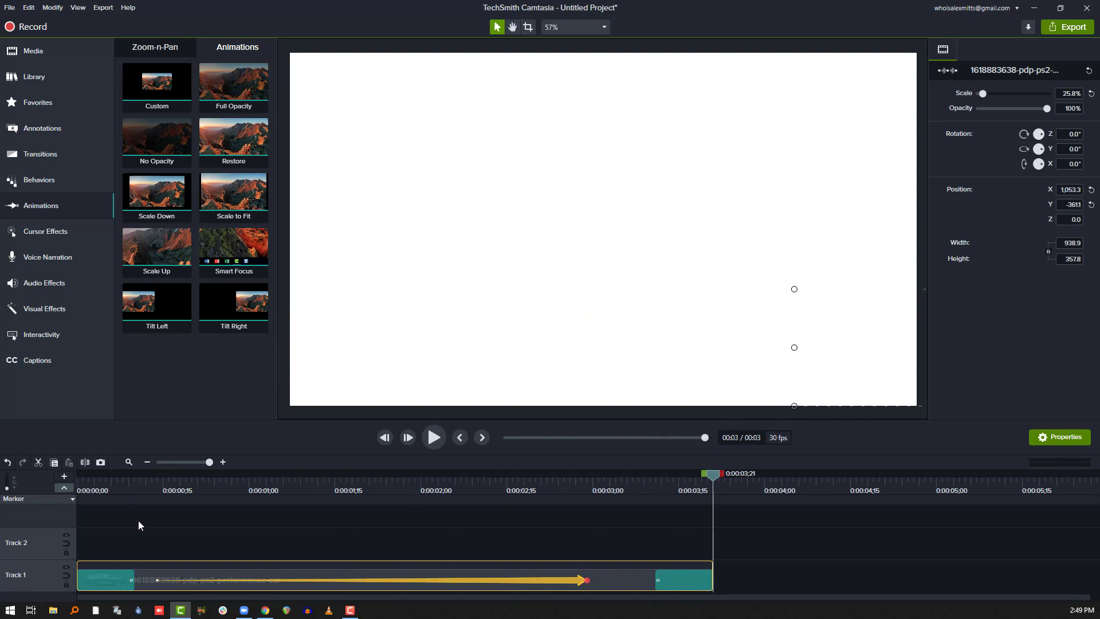
- Set the car's movement animation easing to Linear for a constant-speed glide
right_click(564, 581)
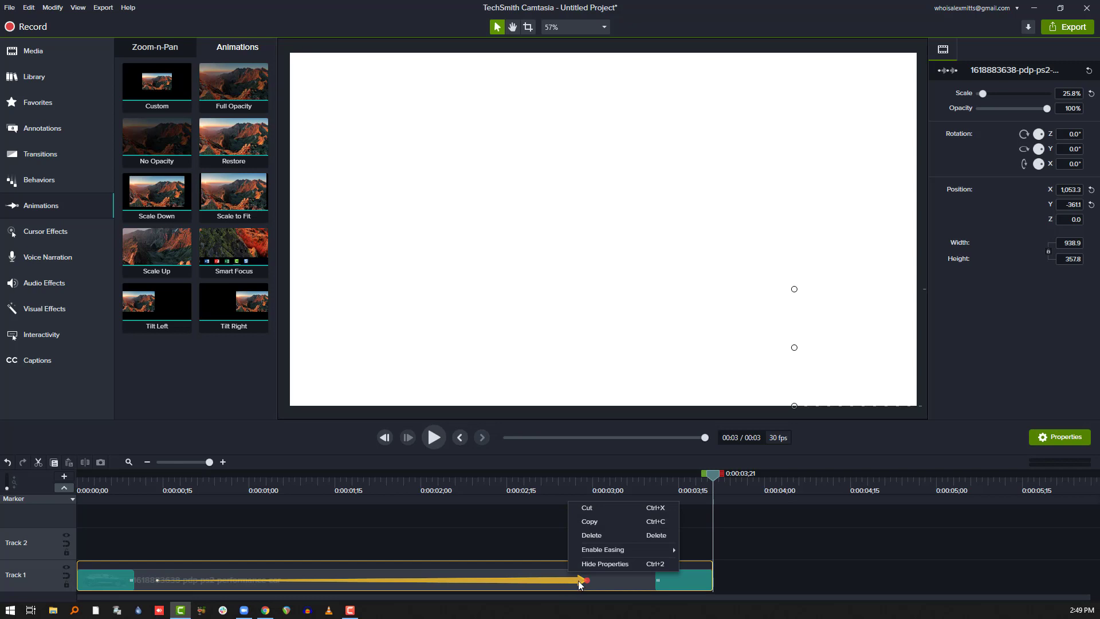
mouse_move(604, 548)
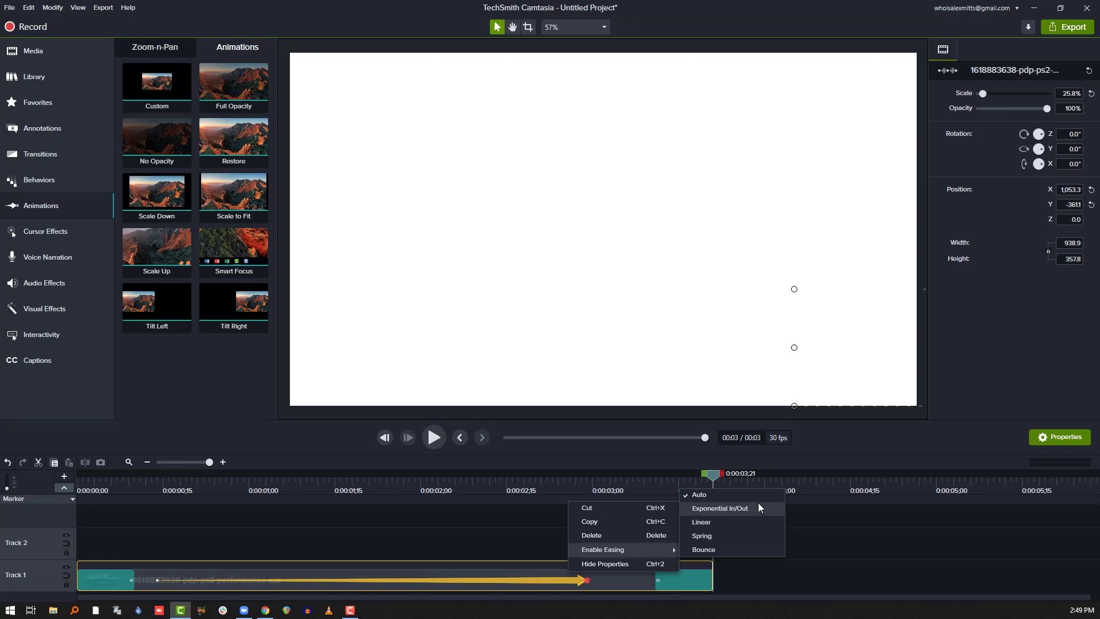
click(745, 522)
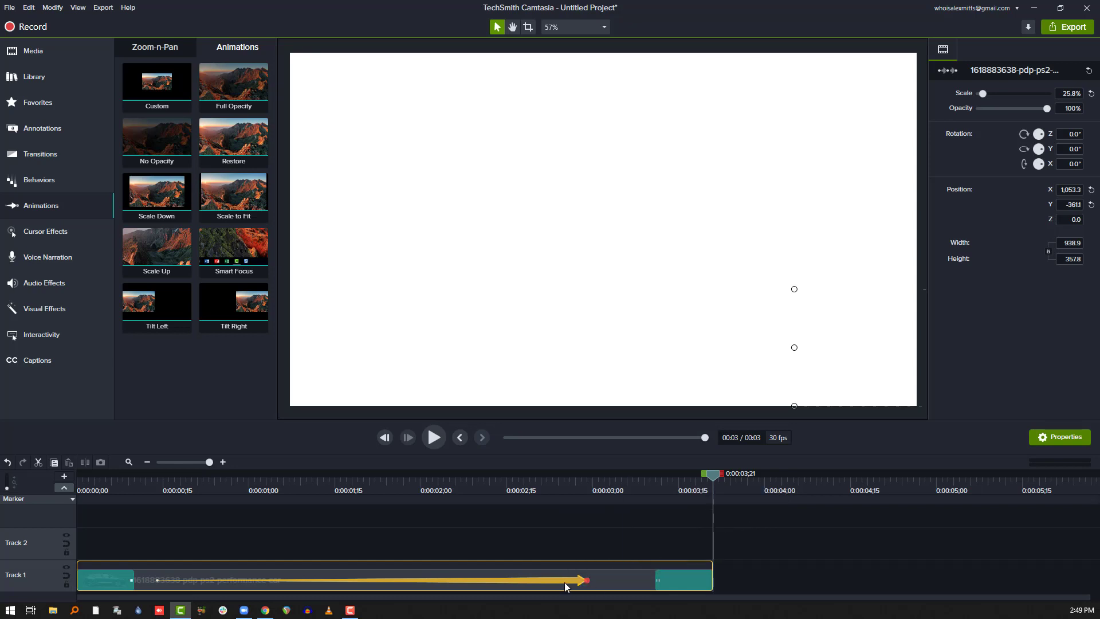
- Trim the car clip to end at 0:00:02;00 and stretch its movement animation to the clip end
drag(565, 582, 210, 580)
drag(422, 484, 433, 483)
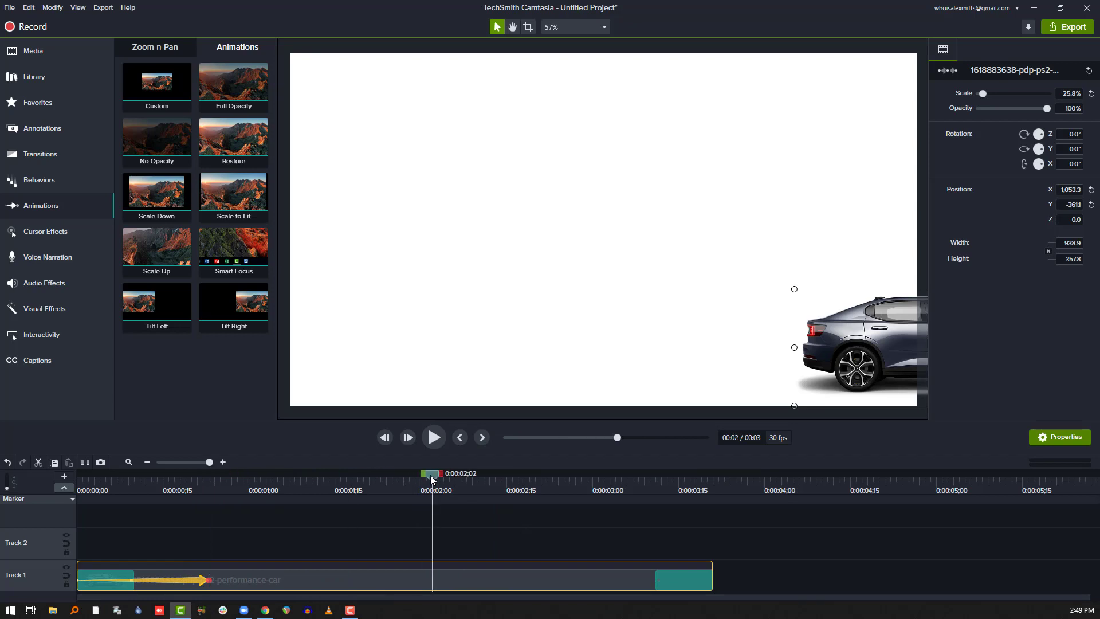
key(comma)
key(comma)
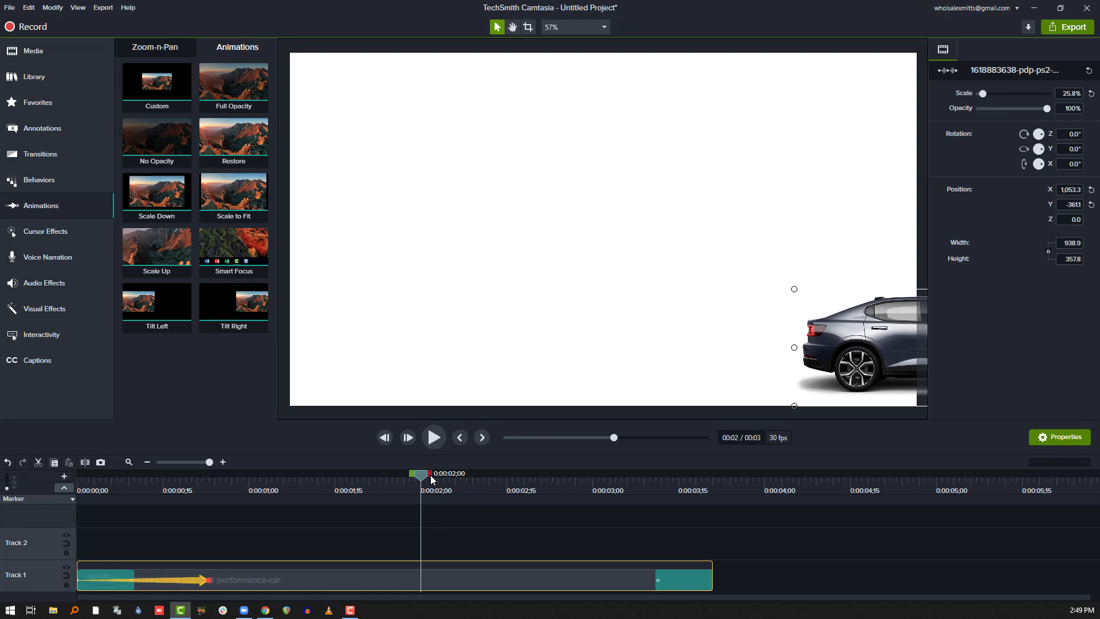
key(period)
key(period)
key(comma)
key(comma)
drag(710, 580, 421, 580)
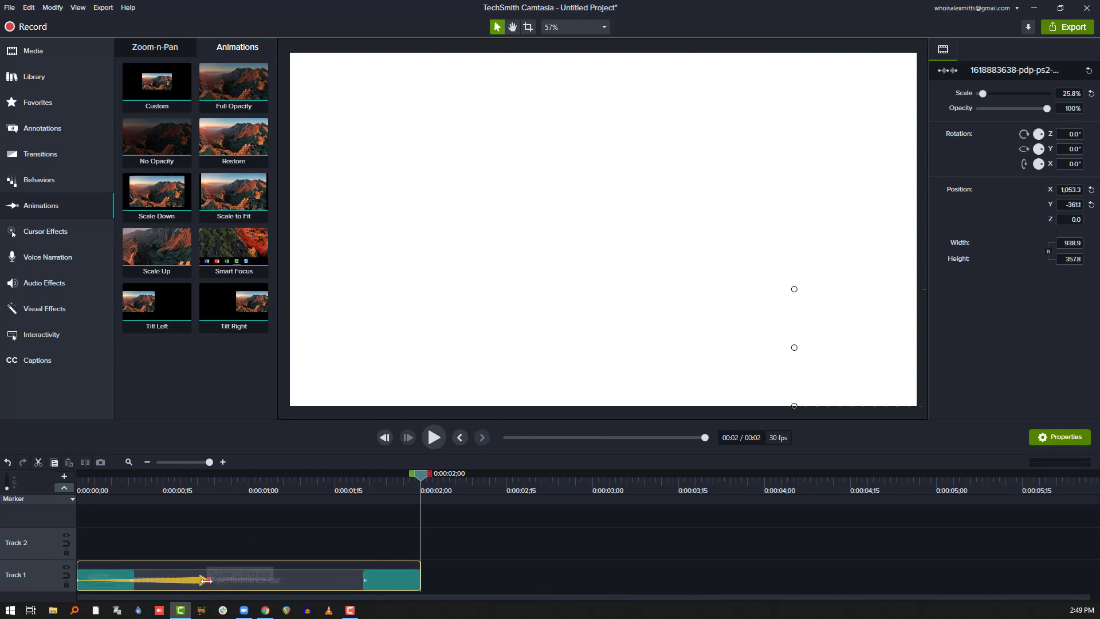
drag(207, 580, 447, 583)
drag(421, 474, 29, 493)
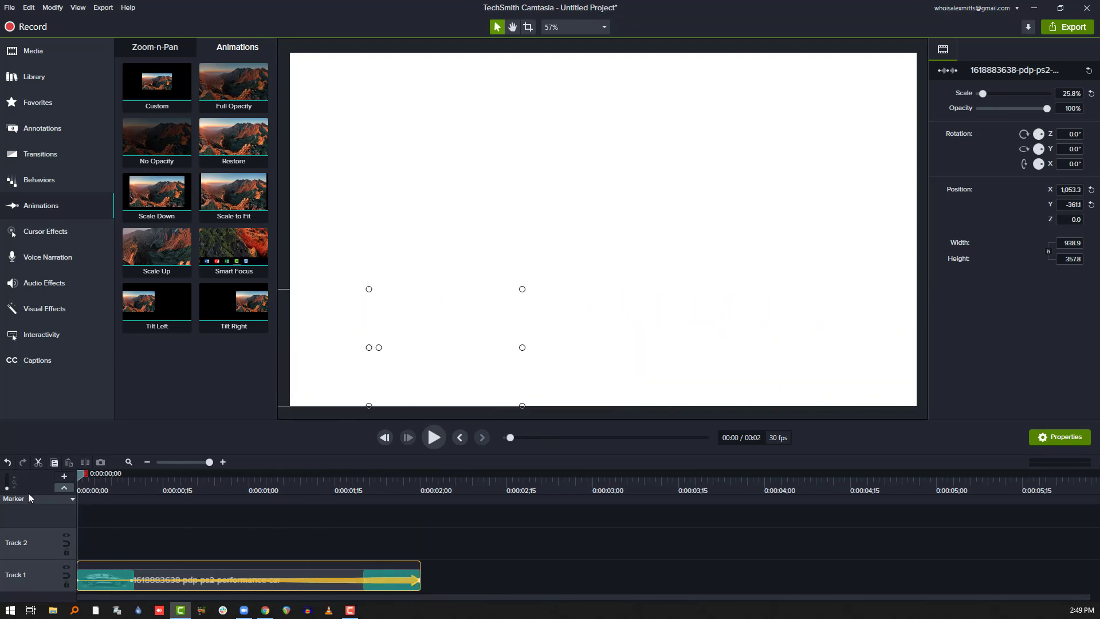
- Preview the animation, then nudge the car clip a few frames later on Track 1
click(431, 438)
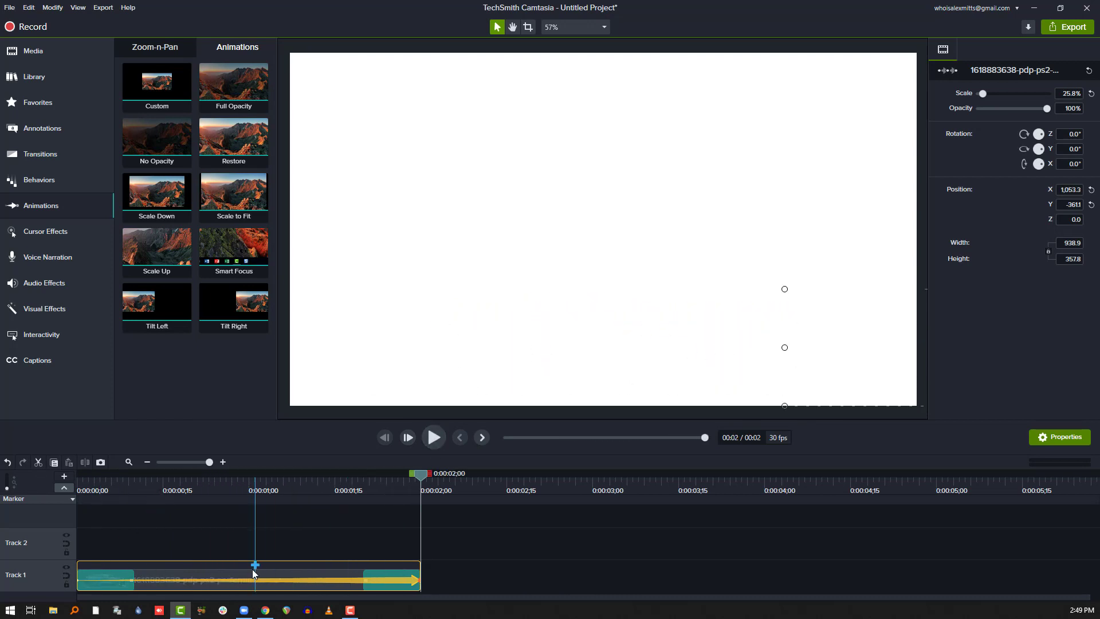
drag(131, 491, 31, 490)
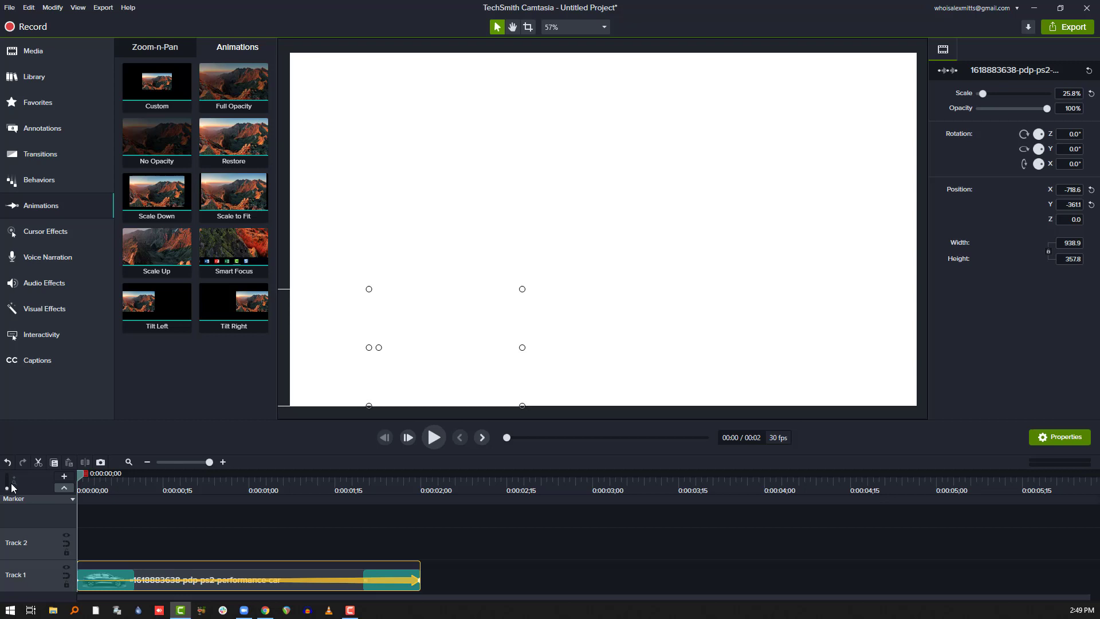
key(space)
click(207, 575)
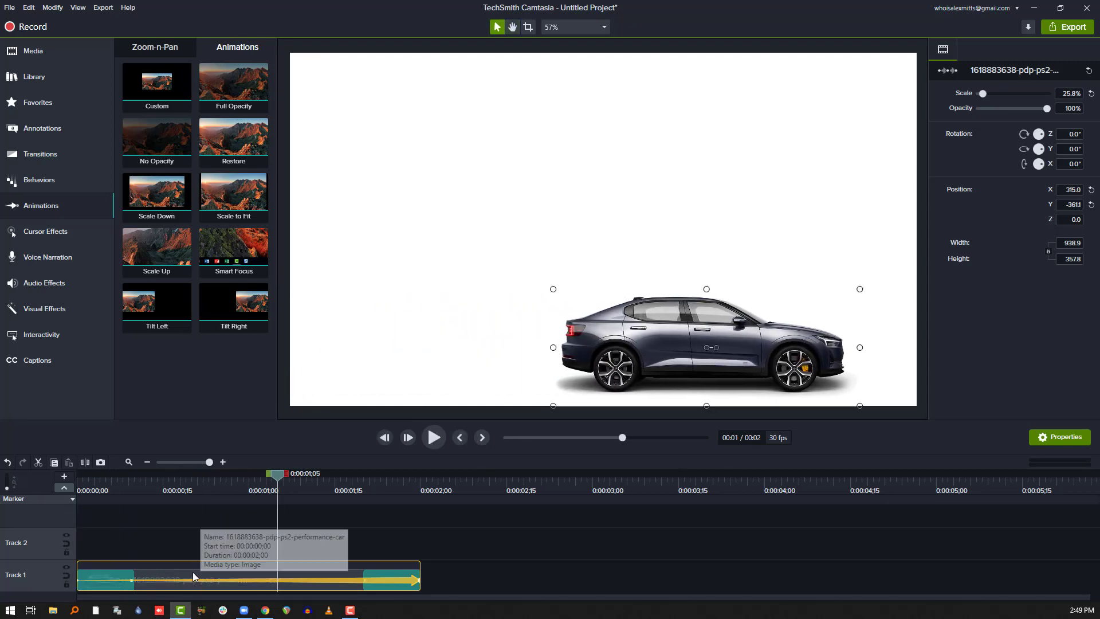
drag(192, 572, 220, 572)
click(81, 487)
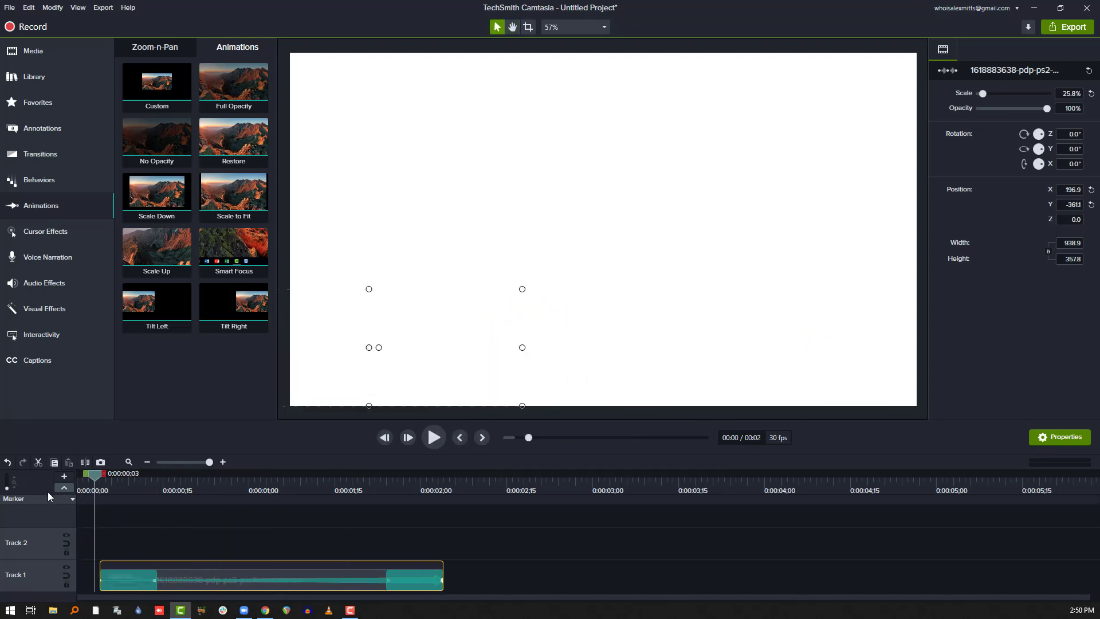
click(156, 533)
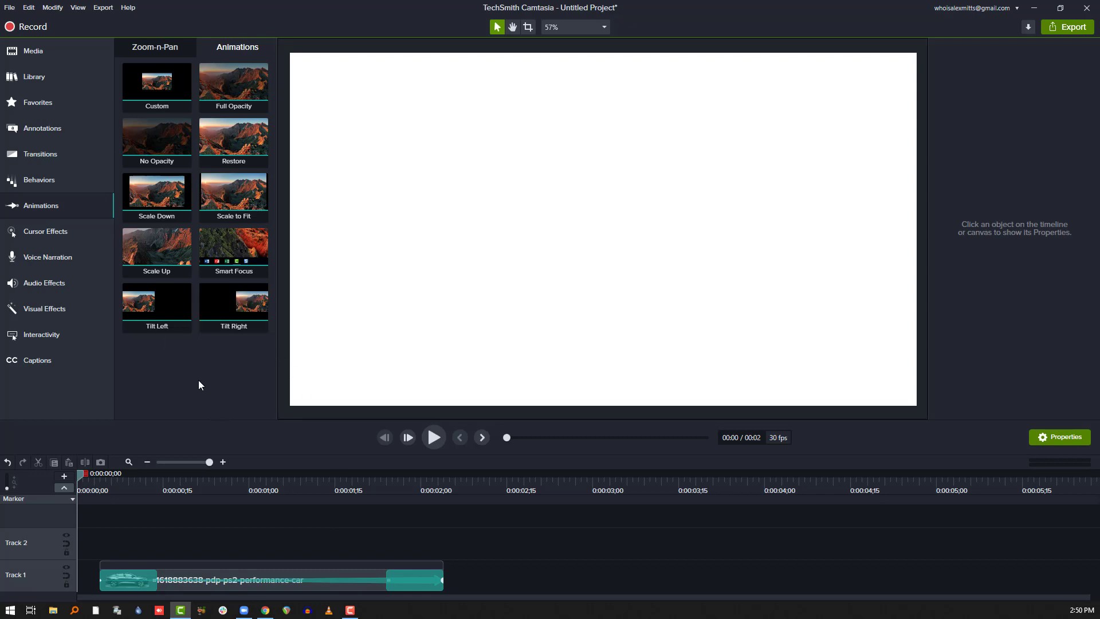
- Extend the car clip to 0:03;00, stretch its movement animation to the end, and play it back
key(space)
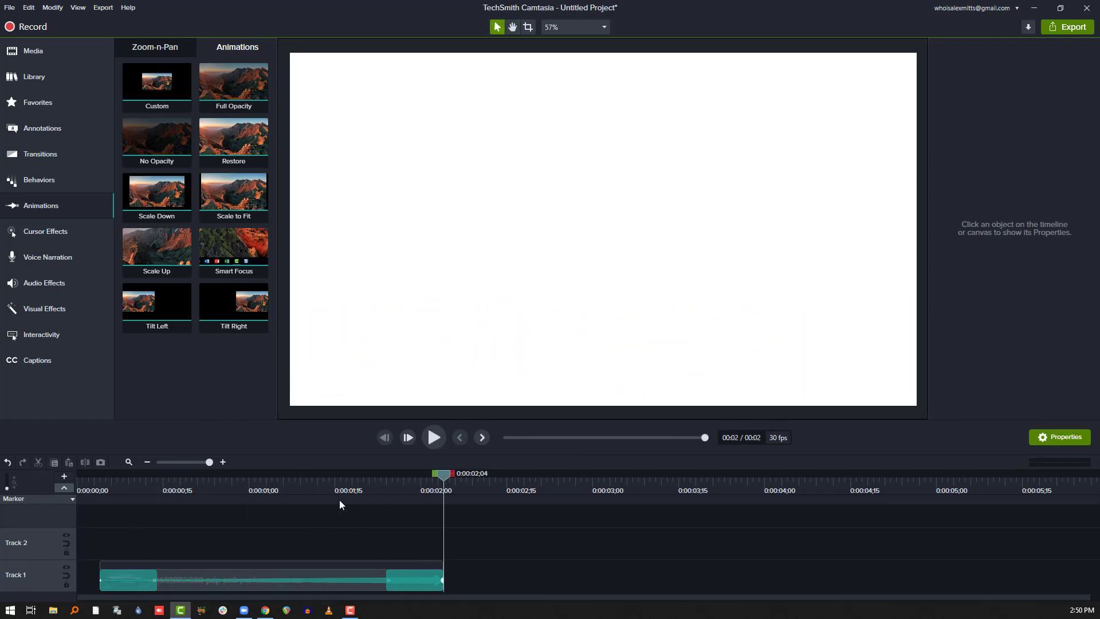
click(443, 573)
drag(443, 573, 613, 579)
drag(446, 580, 666, 588)
click(86, 498)
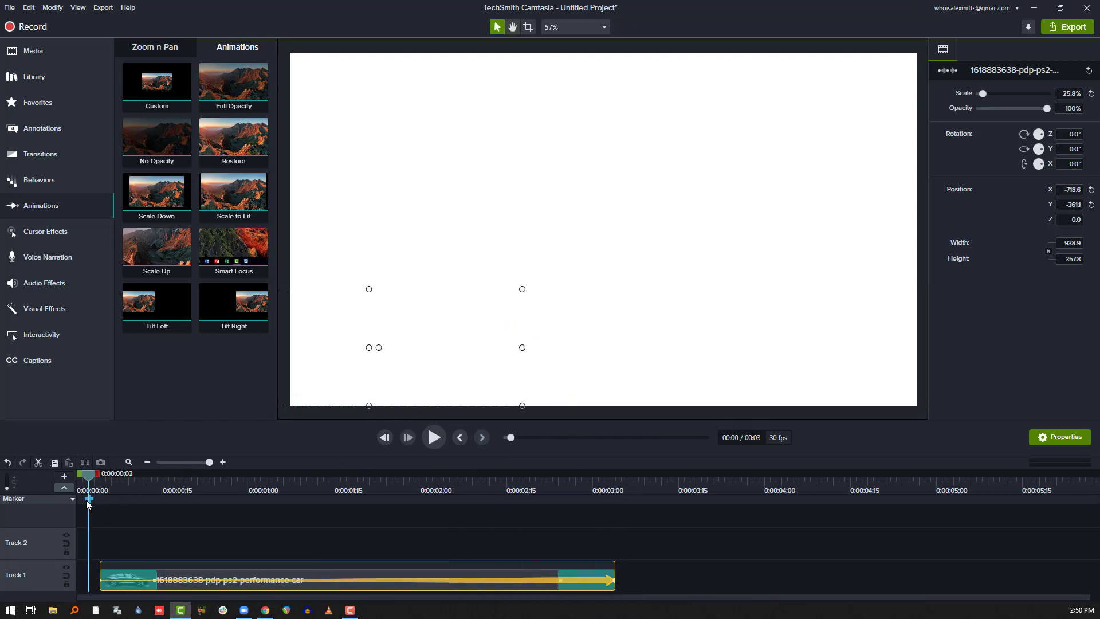
key(space)
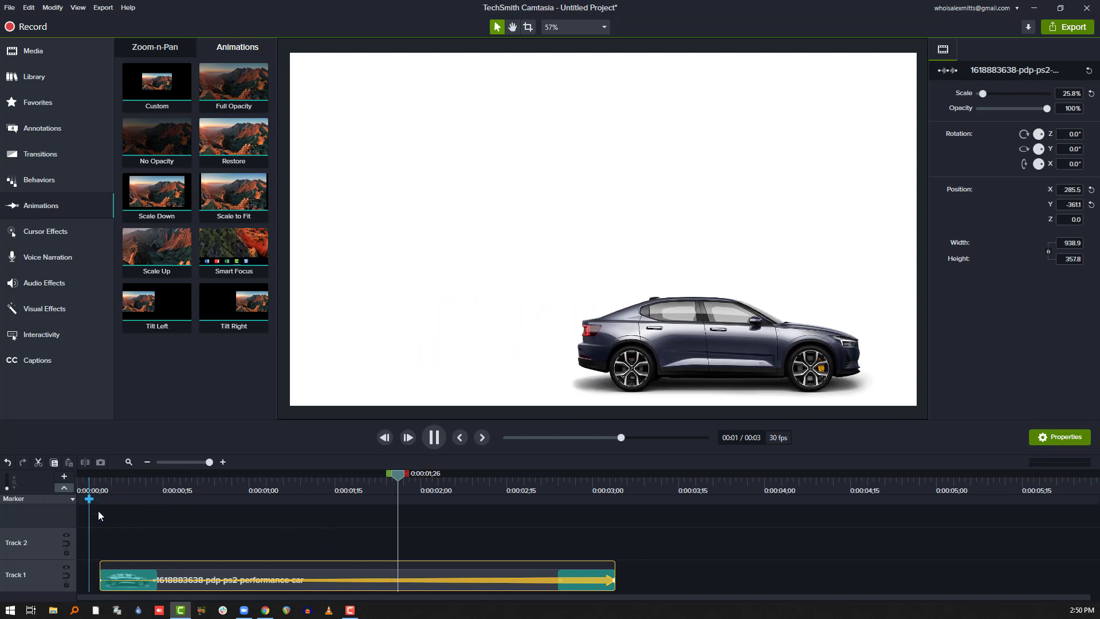